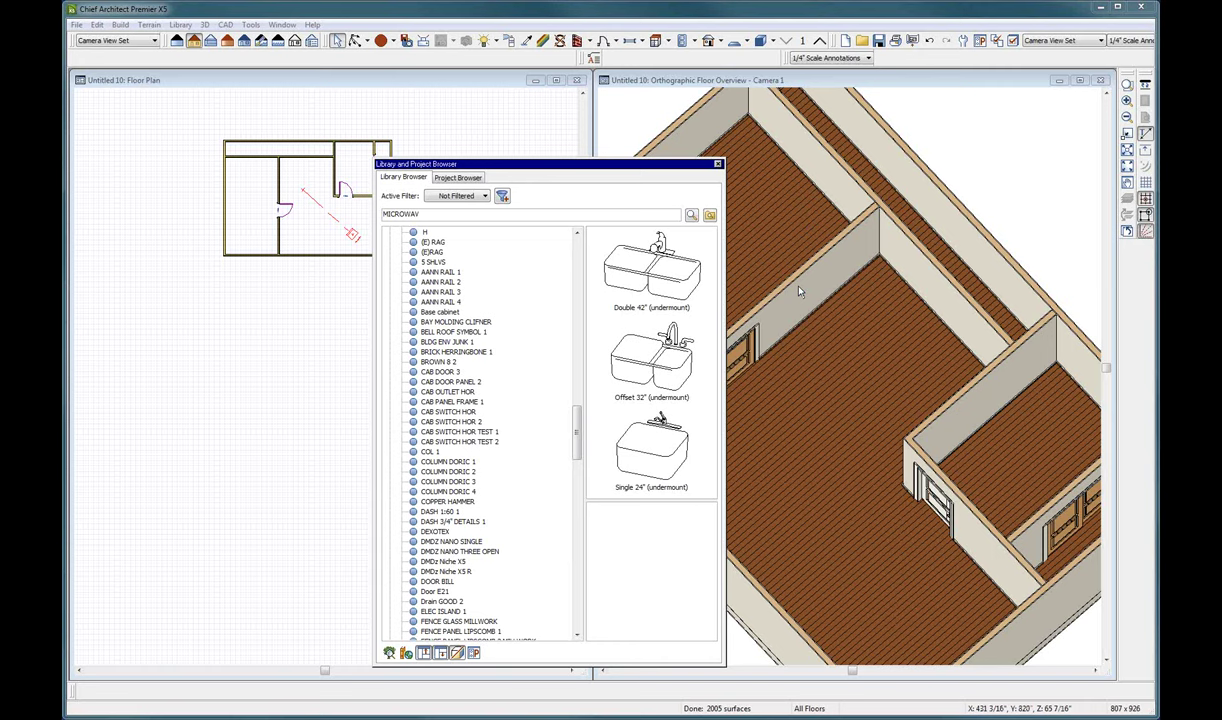
- Select the room floor in the 3D overview, open its context menu, then dismiss it
left_click(775, 234)
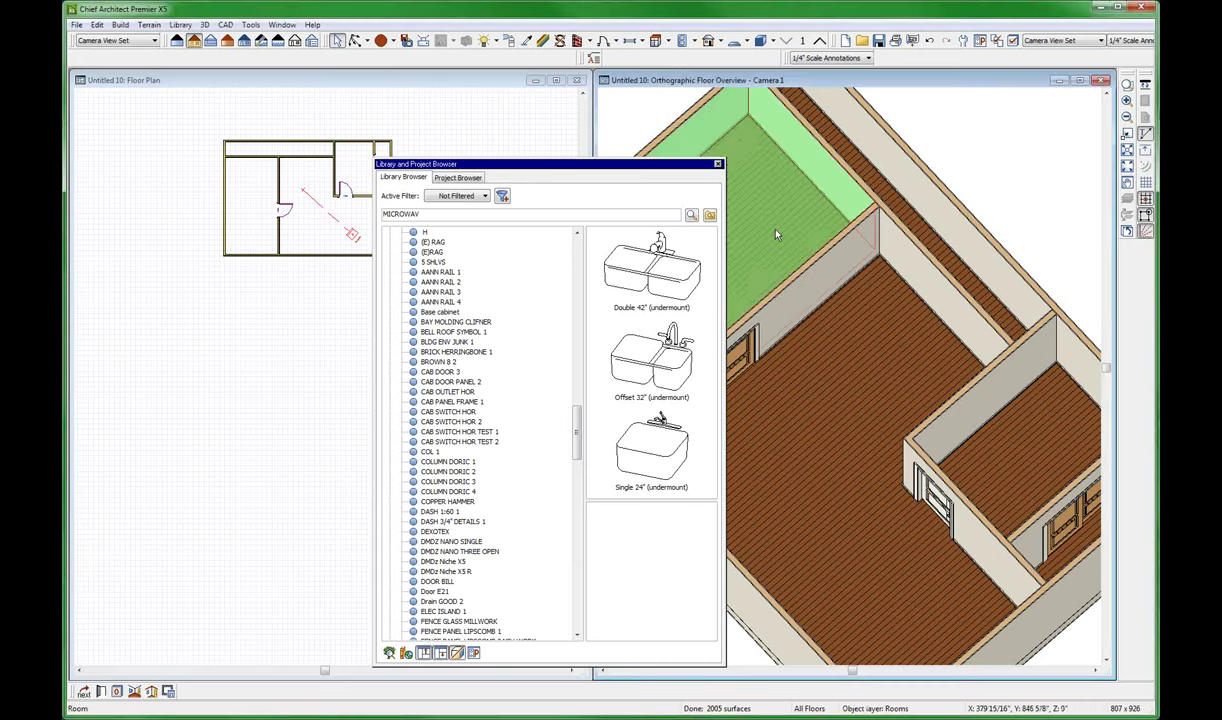
scroll(775, 234, "down", 1)
scroll(780, 234, "down", 1)
scroll(797, 235, "up", 2)
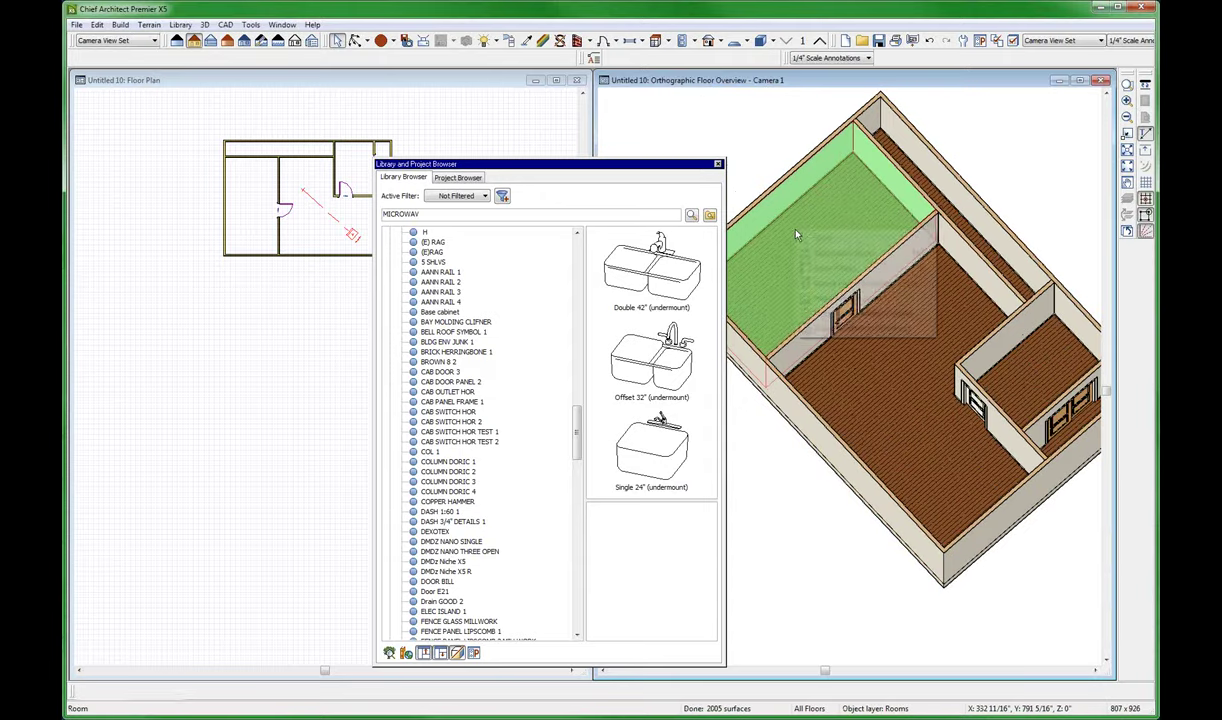
right_click(797, 235)
key("Escape")
key("Escape")
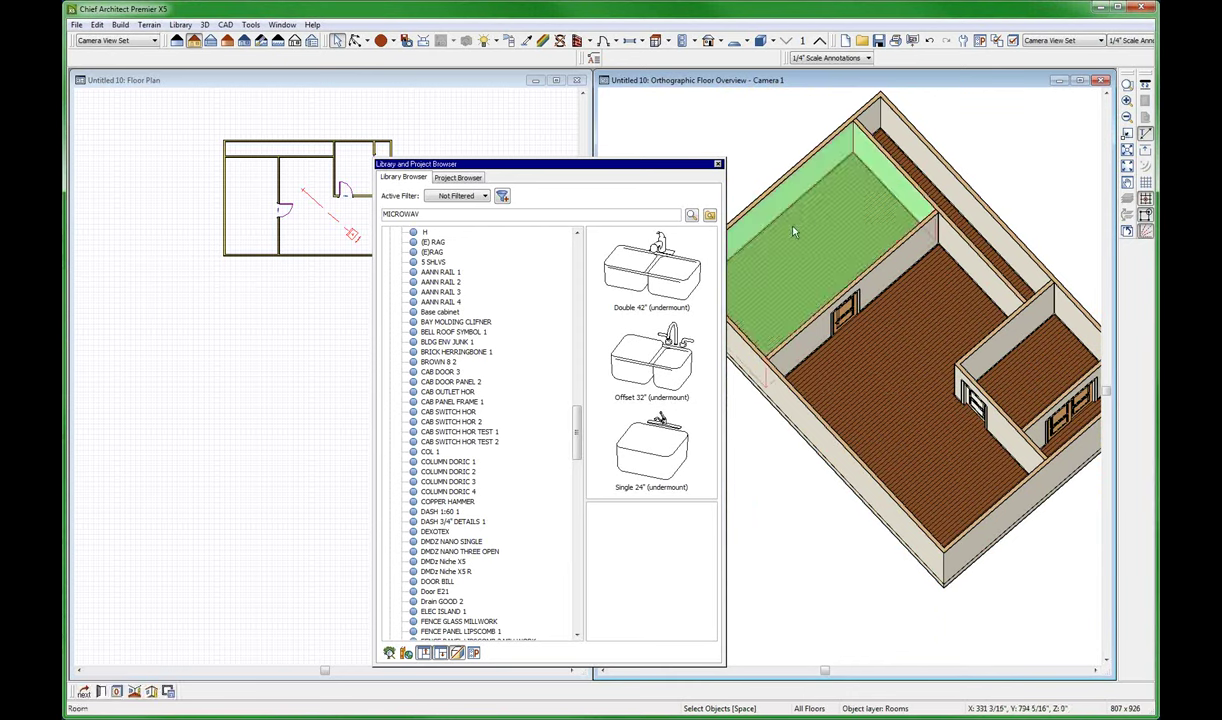
- Place two sliding doors along the upper wall, one into each left room
scroll(797, 232, "up", 3)
scroll(903, 277, "down", 3)
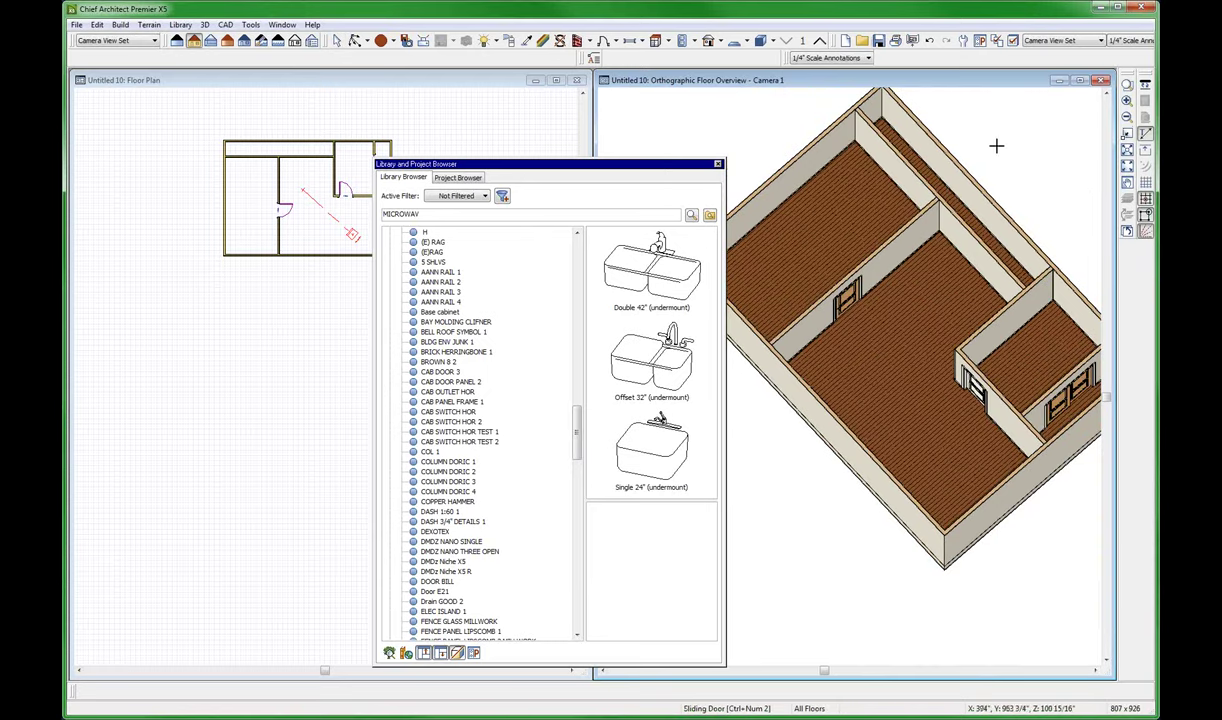
left_click(971, 249)
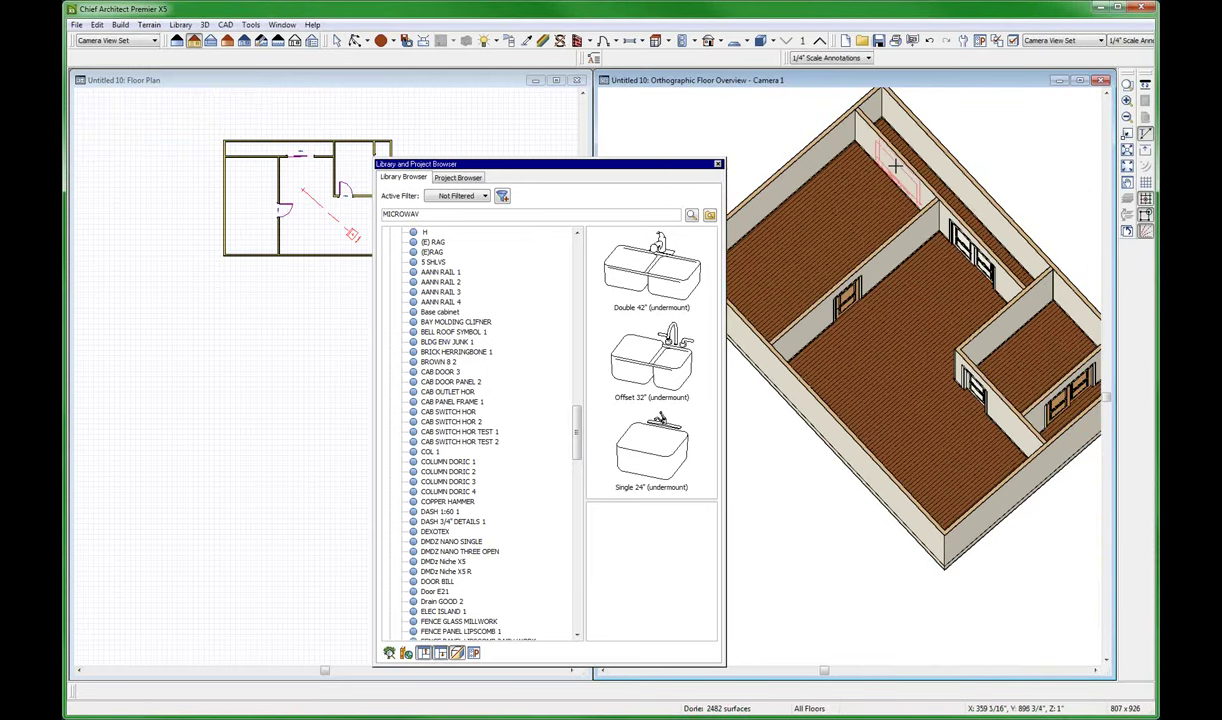
left_click(893, 178)
scroll(878, 236, "up", 2)
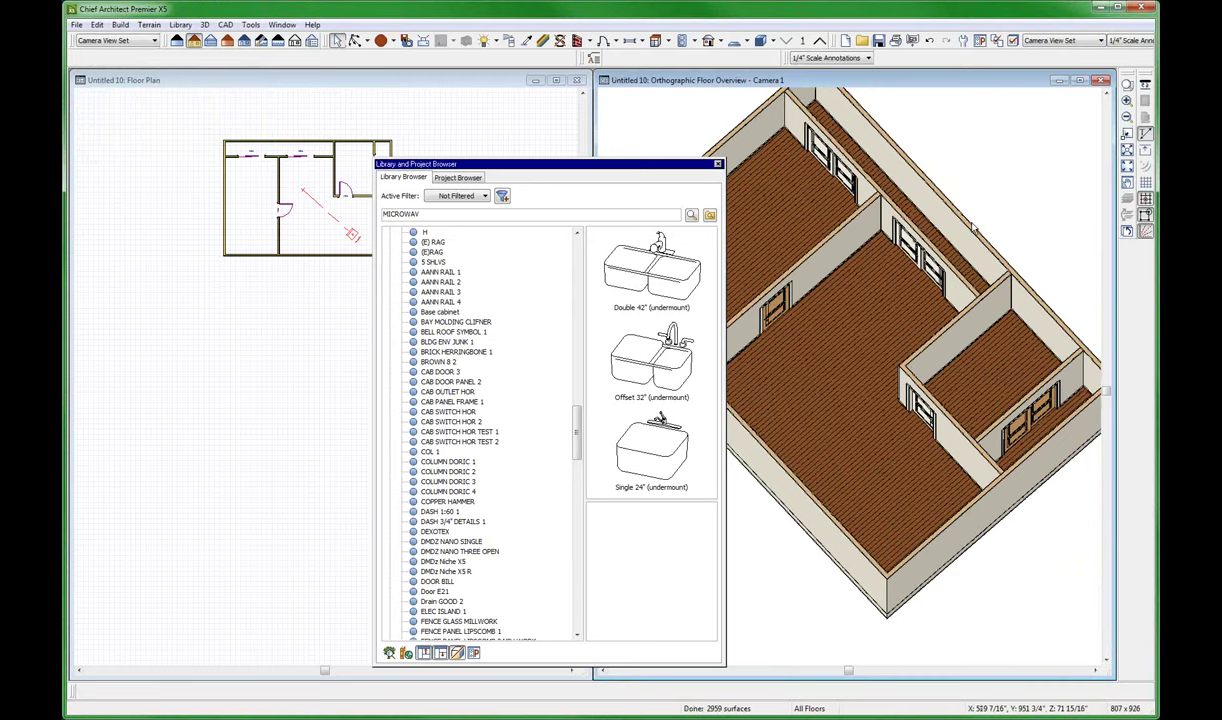
- Zoom into the floor plan and place S & P millwork from the library along the top wall
left_click(365, 364)
scroll(330, 300, "up", 3)
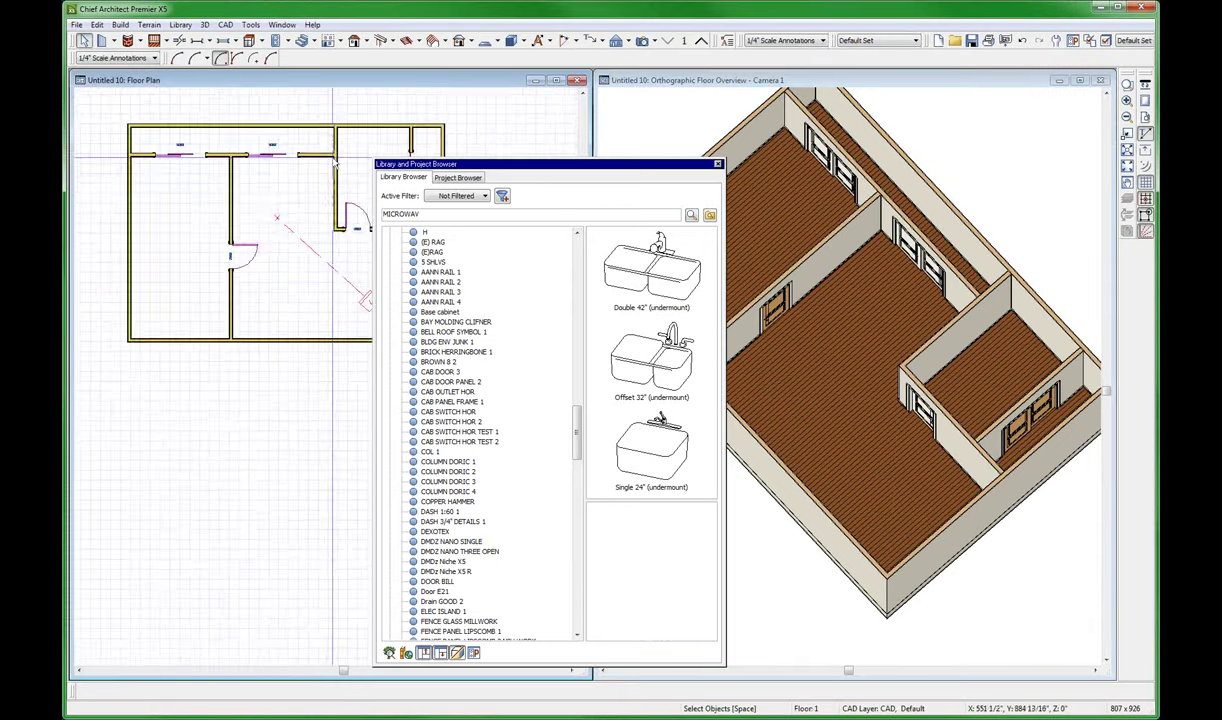
left_click(440, 511)
scroll(455, 530, "down", 5)
scroll(460, 545, "down", 8)
scroll(465, 555, "down", 8)
scroll(474, 566, "down", 8)
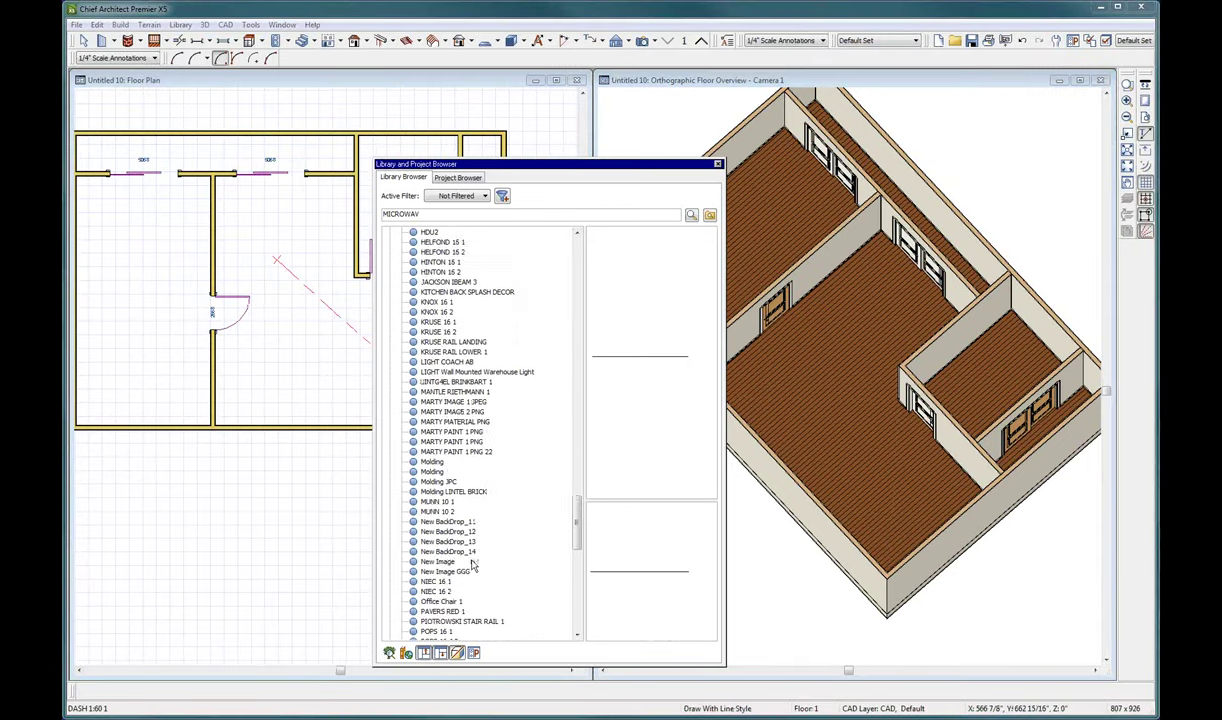
scroll(474, 566, "down", 7)
scroll(474, 566, "down", 4)
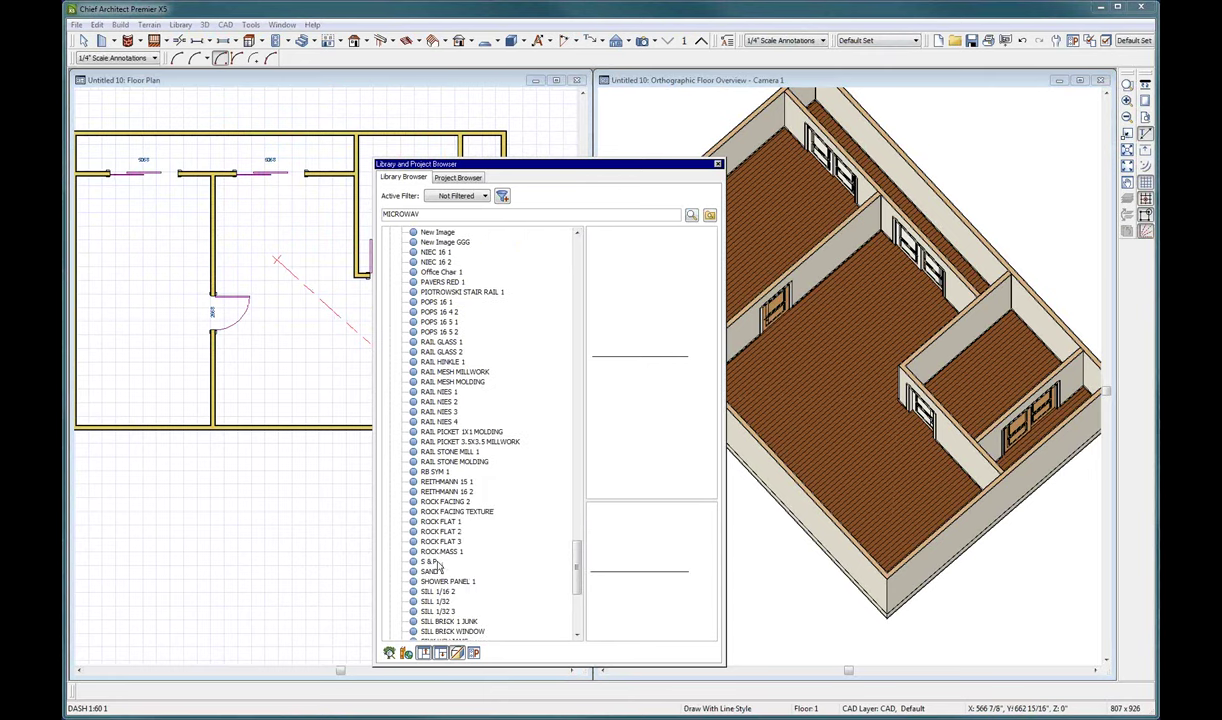
left_click(430, 562)
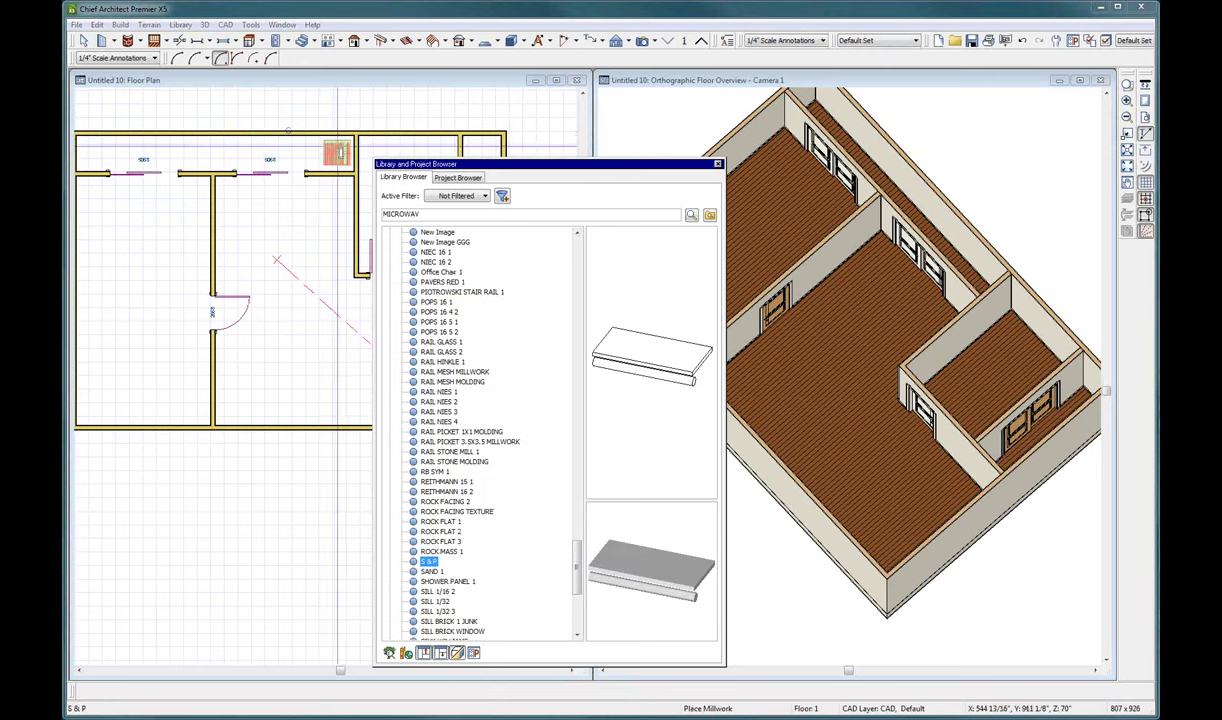
left_click(341, 148)
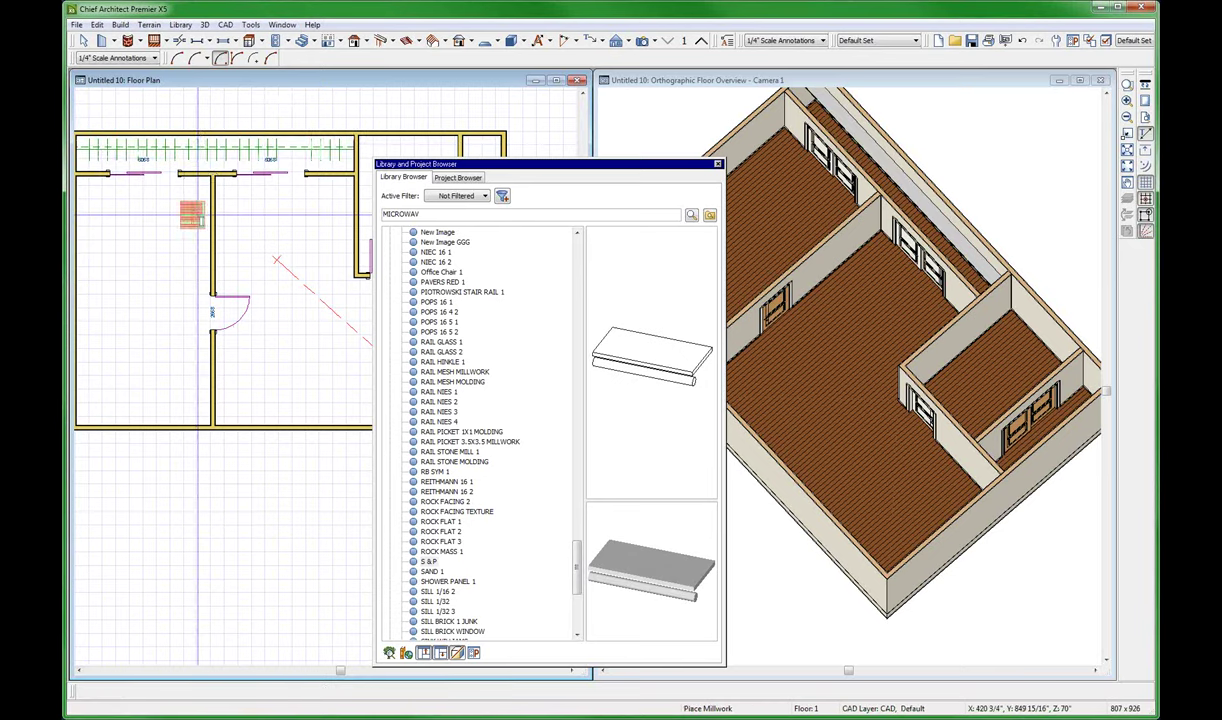
- Add S & P runs down the inner partition wall, stretched lower, and the outer left wall
left_click(198, 184)
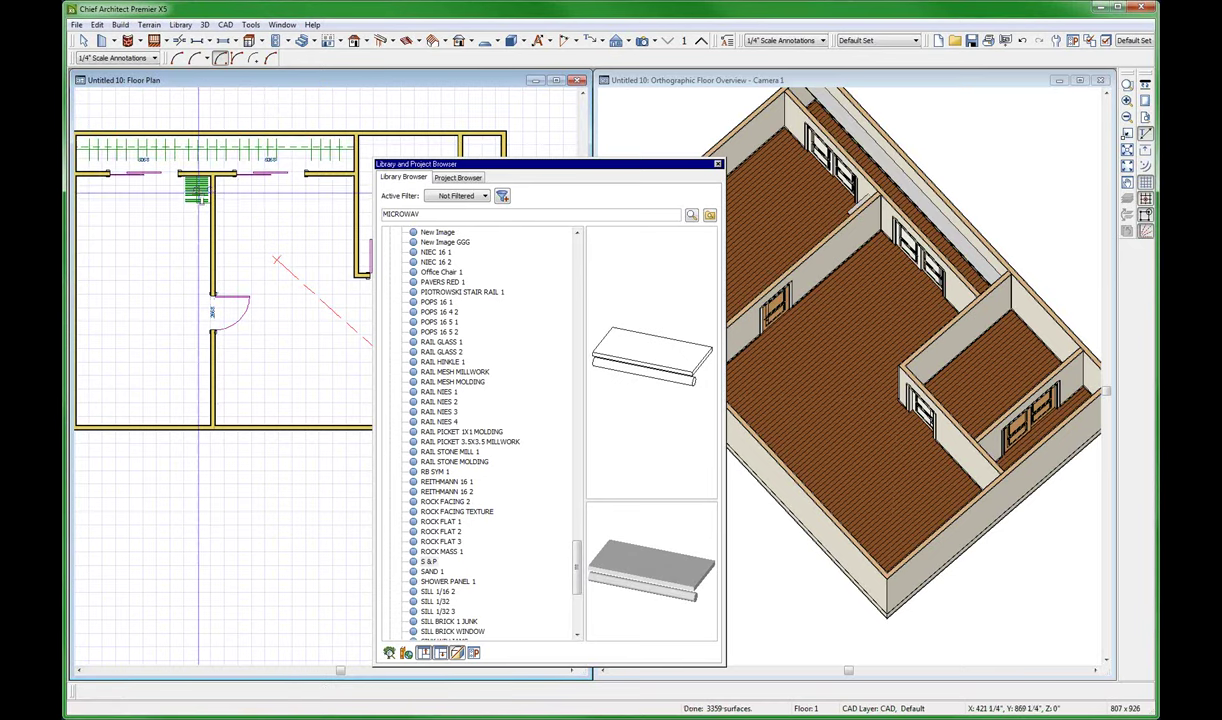
left_click_drag(197, 212, 198, 285)
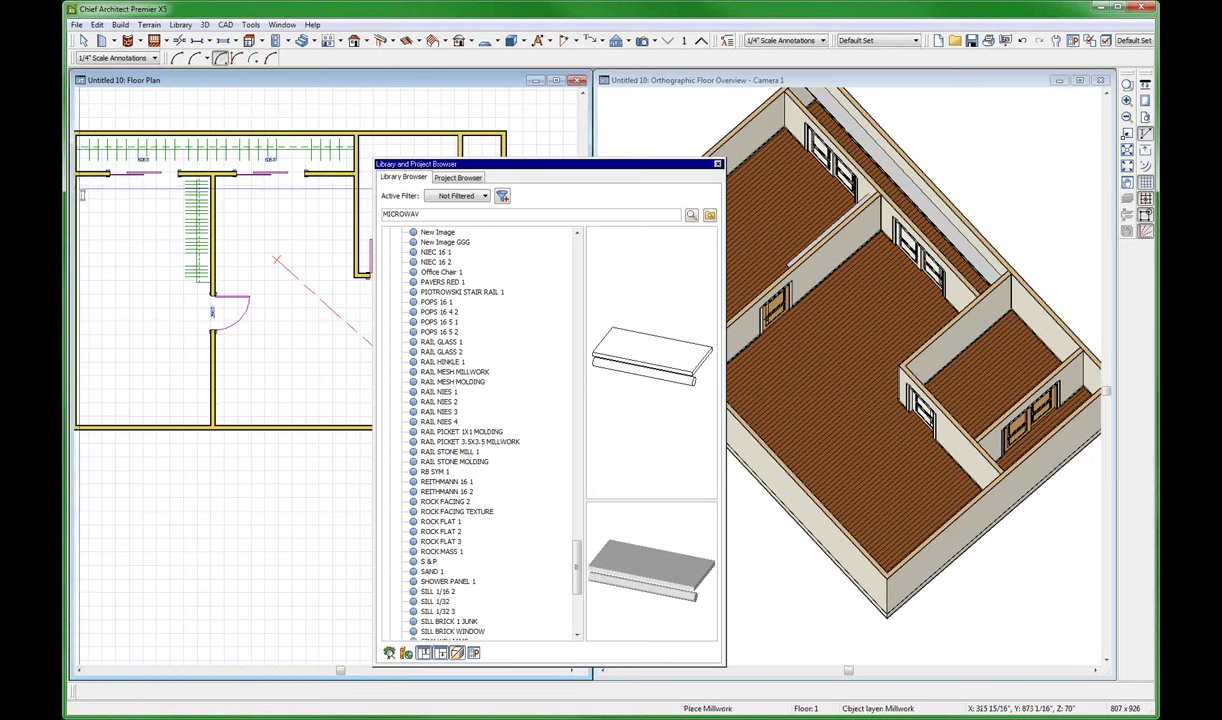
left_click(90, 195)
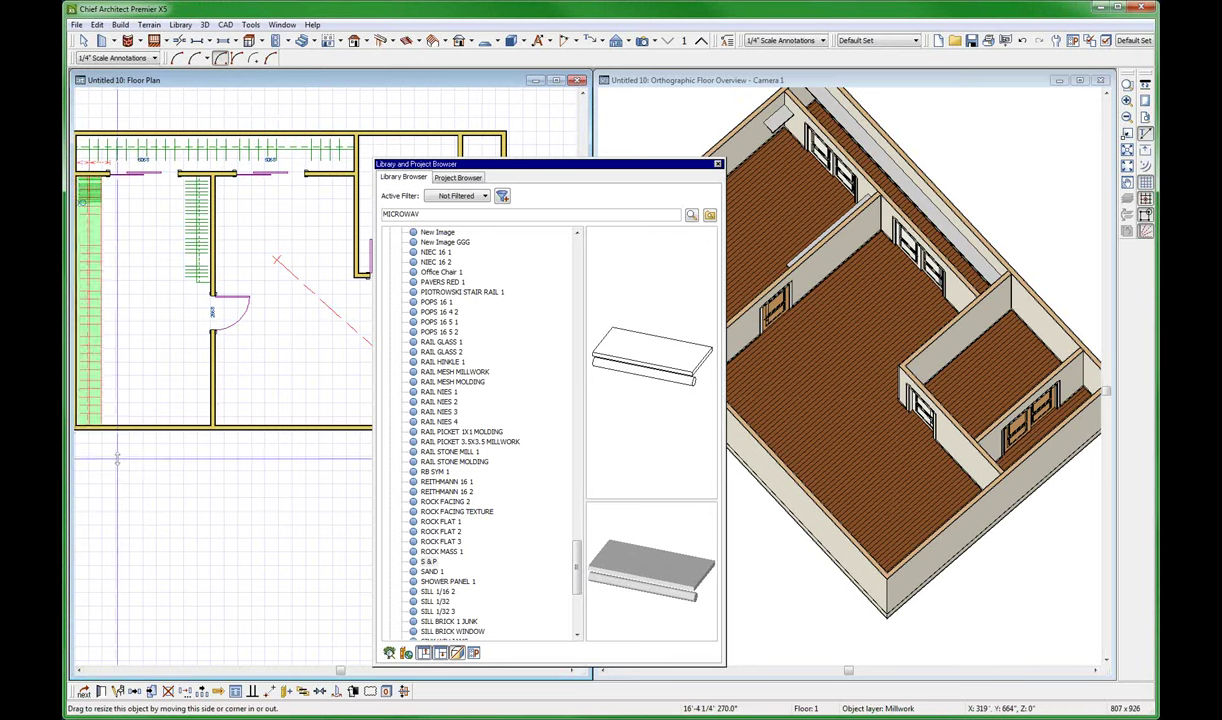
- Orbit and zoom the 3D overview to look down on the three millwork runs in the closets
left_click(836, 265)
scroll(836, 265, "down", 3)
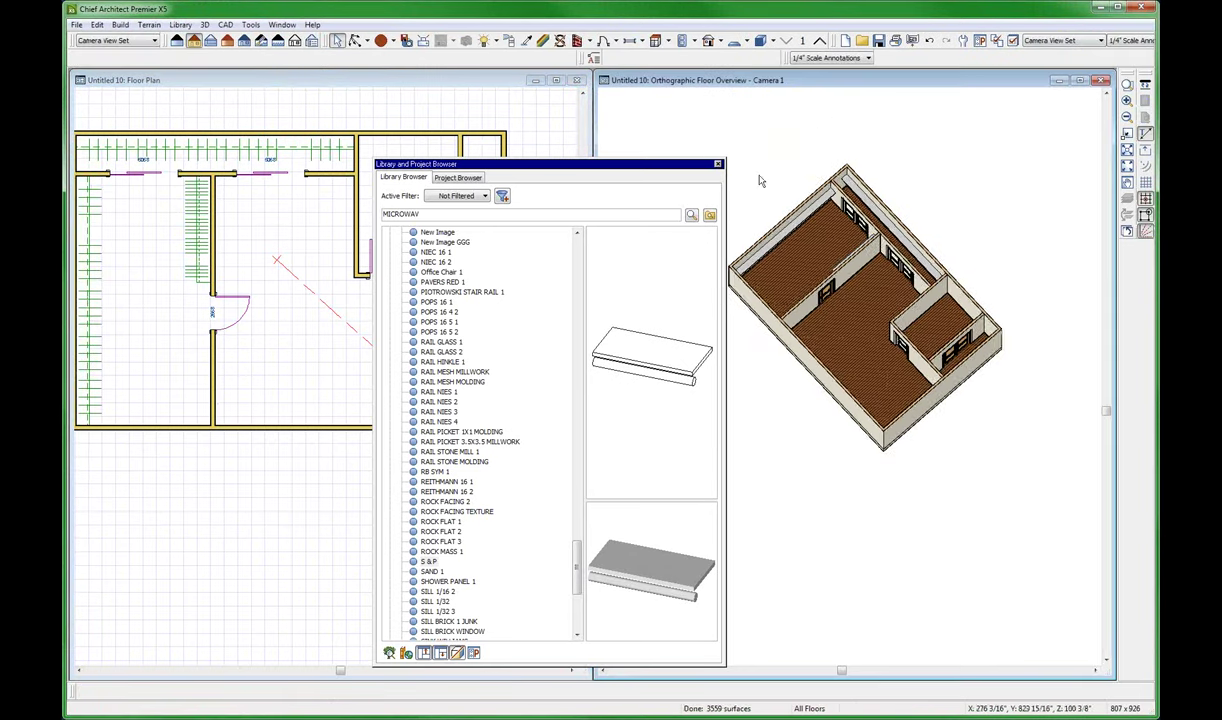
left_click_drag(737, 240, 739, 150)
scroll(859, 240, "up", 3)
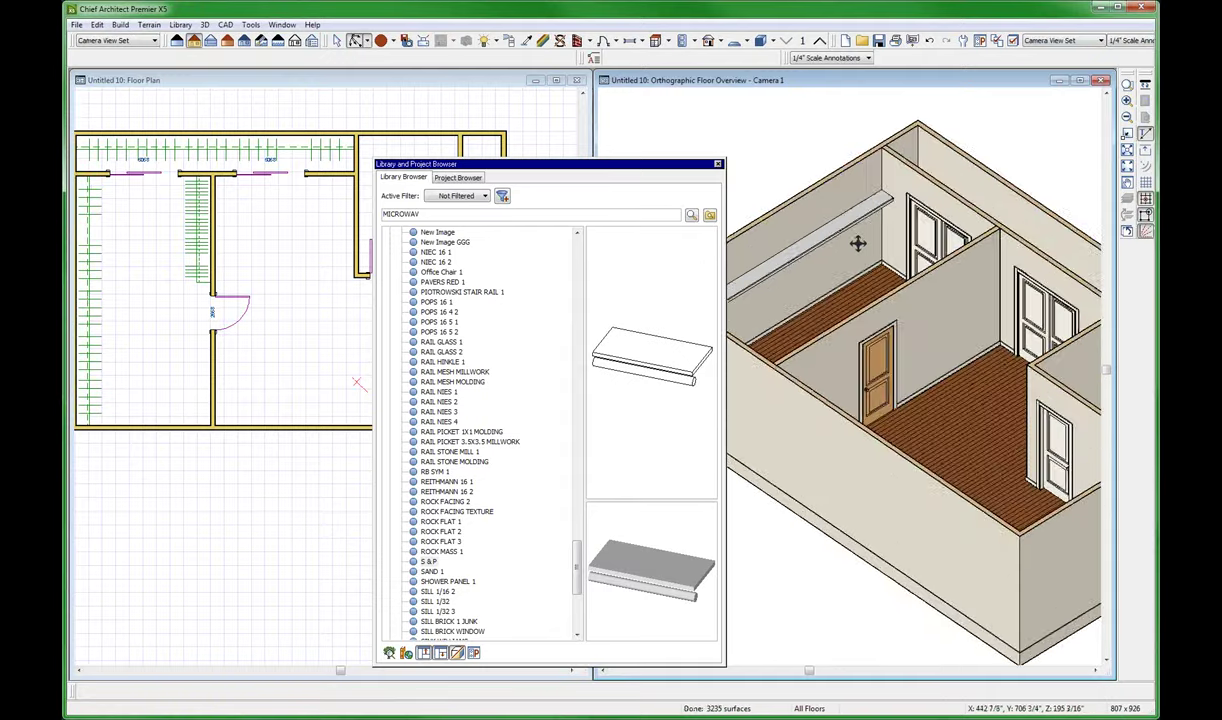
scroll(867, 235, "up", 3)
scroll(867, 233, "down", 2)
scroll(880, 260, "down", 2)
scroll(886, 281, "down", 1)
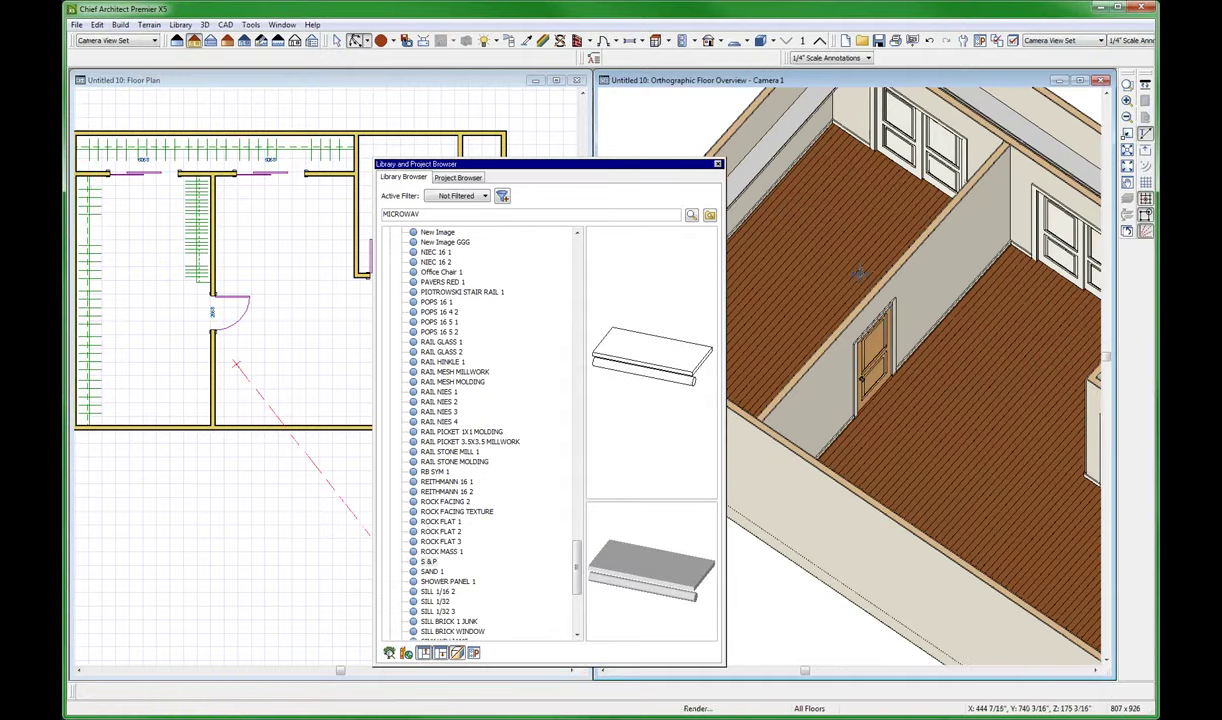
scroll(897, 284, "down", 2)
left_click_drag(897, 284, 737, 318)
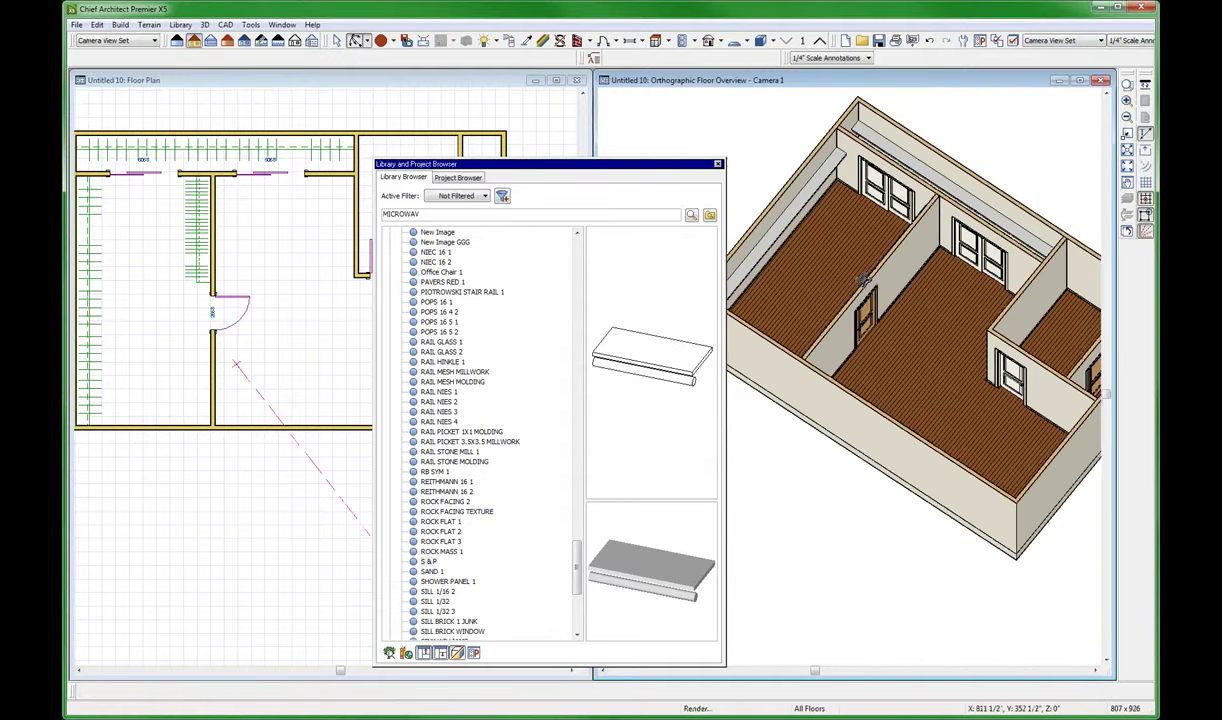
- Place a 5 SHLVS cabinet in the left closet and stretch it down along the wall
scroll(470, 370, "up", 10)
scroll(485, 347, "up", 10)
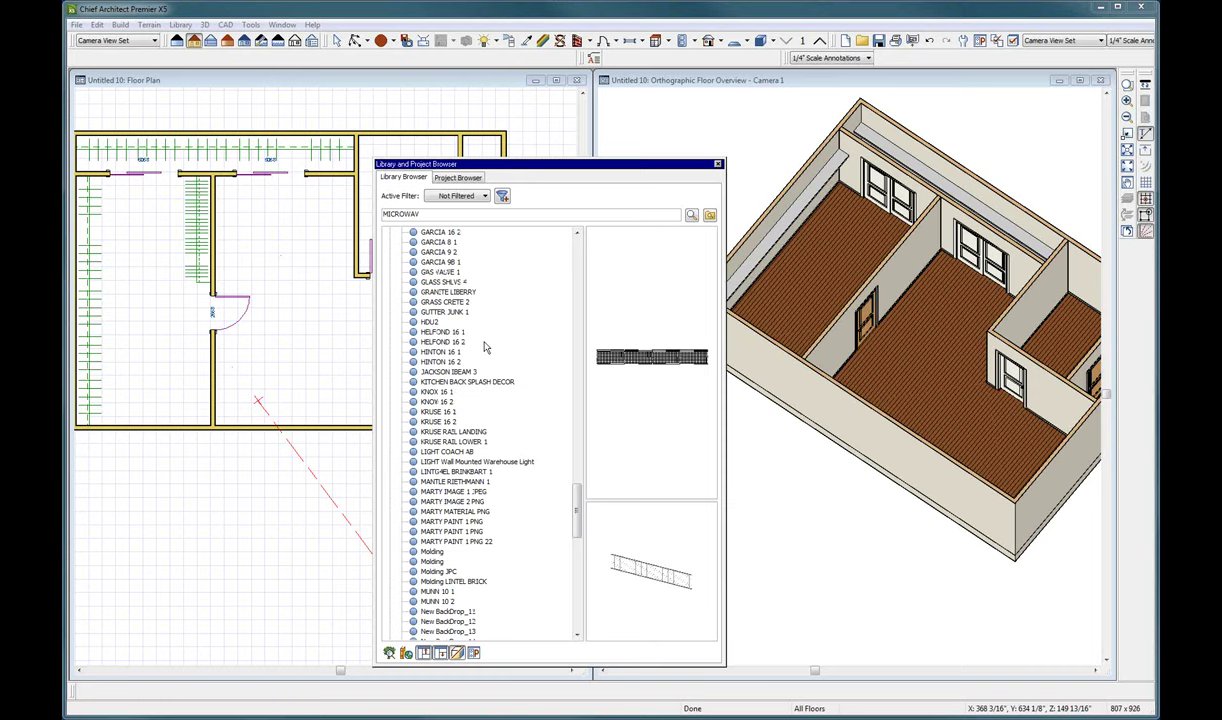
scroll(485, 347, "up", 10)
scroll(485, 347, "up", 10)
scroll(485, 347, "up", 4)
scroll(430, 314, "down", 5)
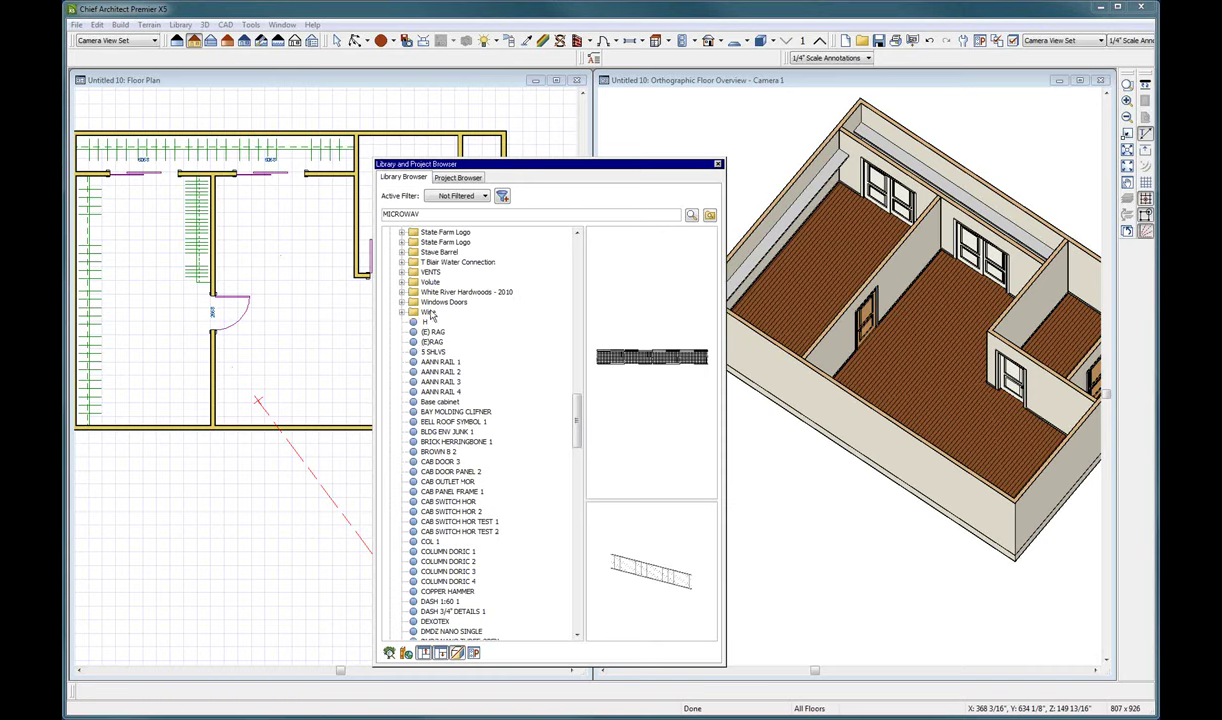
left_click(432, 352)
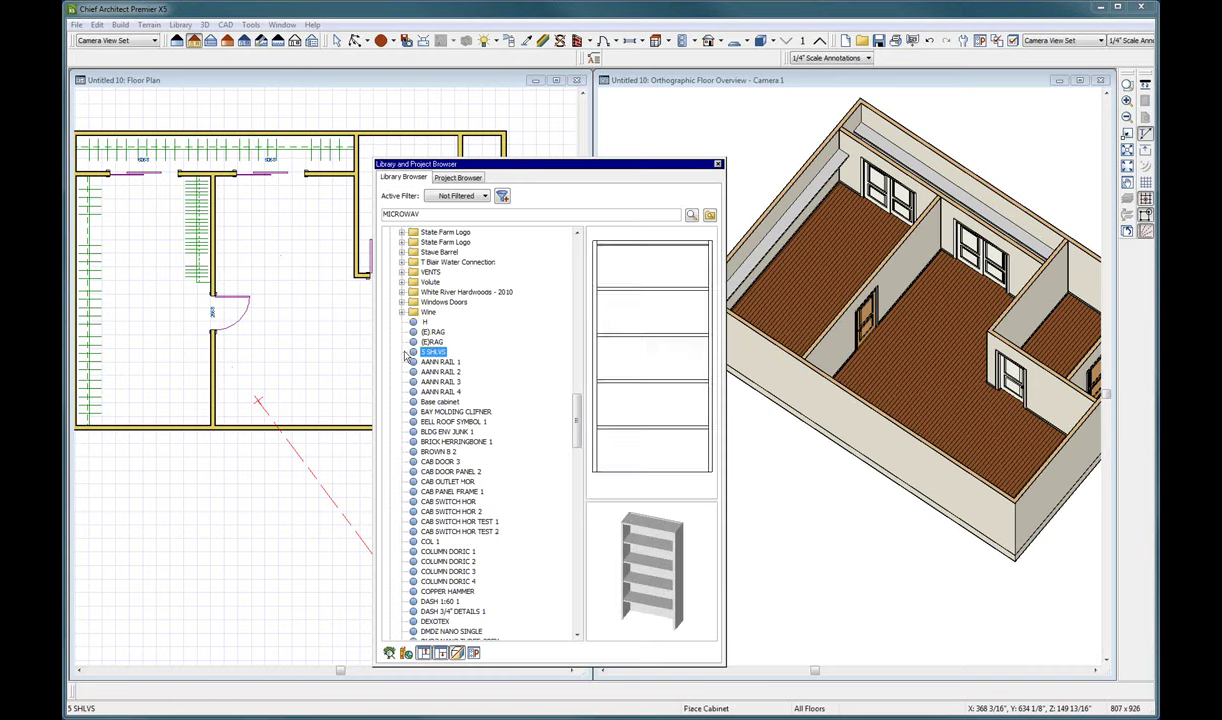
left_click(229, 191)
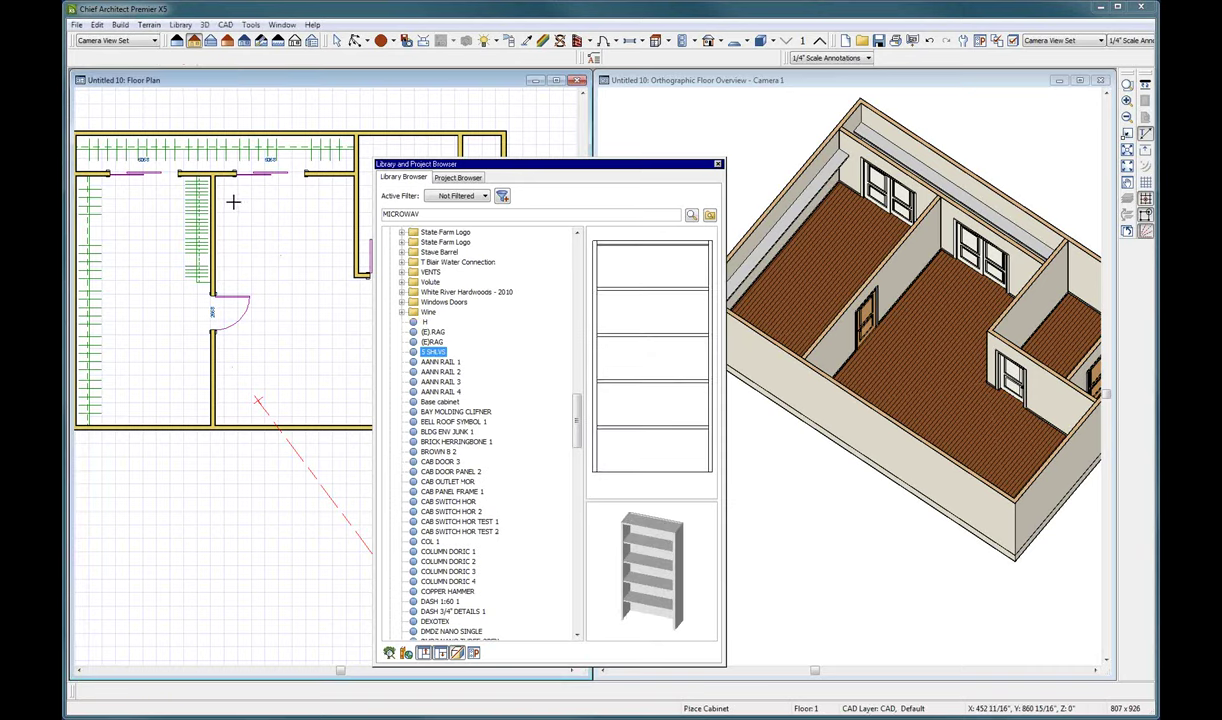
left_click(426, 351)
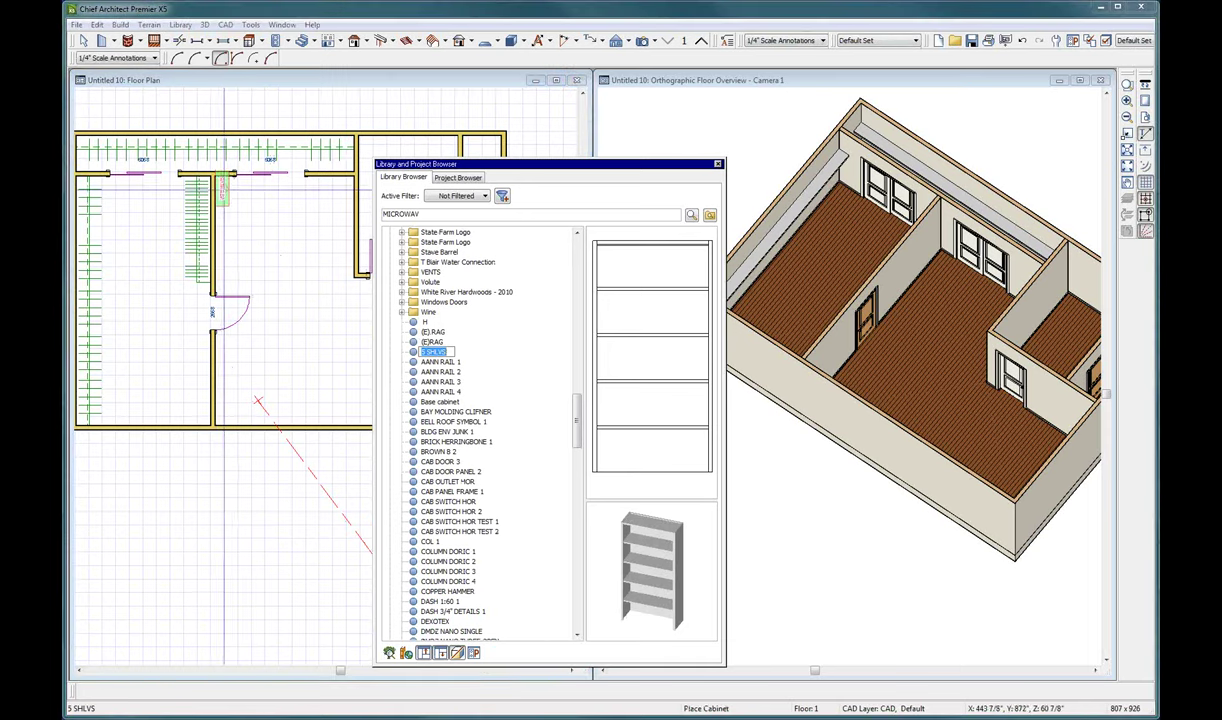
left_click(216, 197)
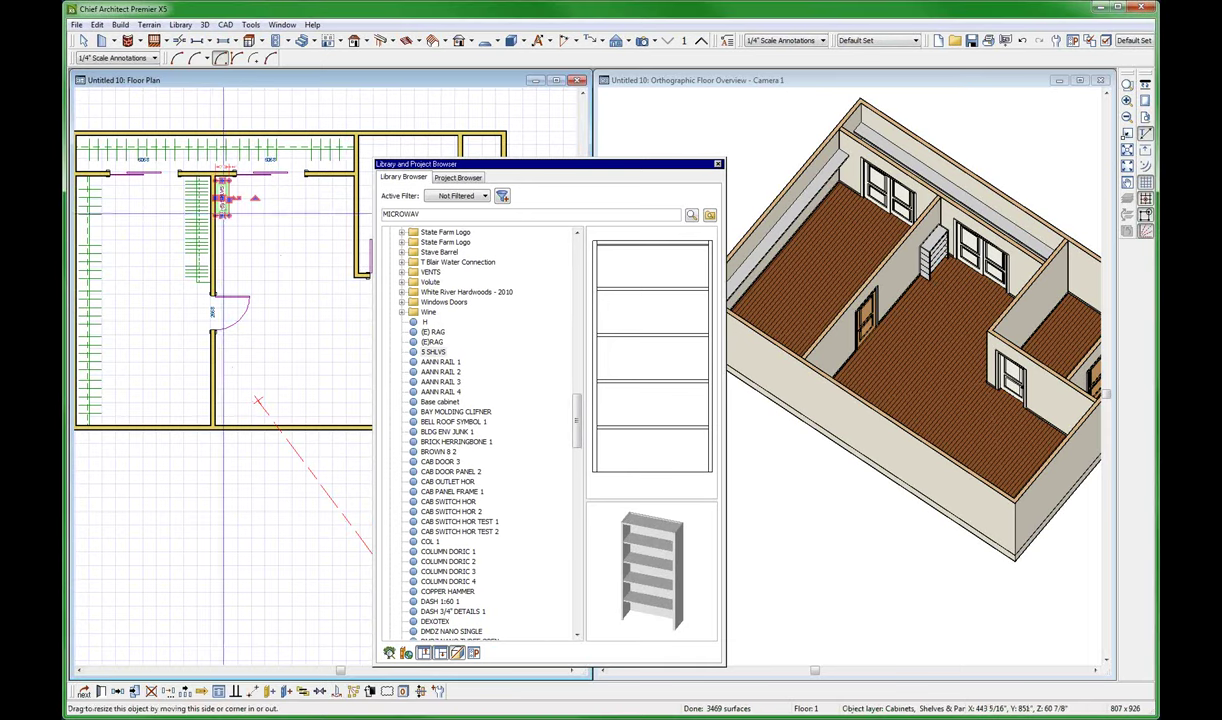
left_click_drag(222, 215, 222, 285)
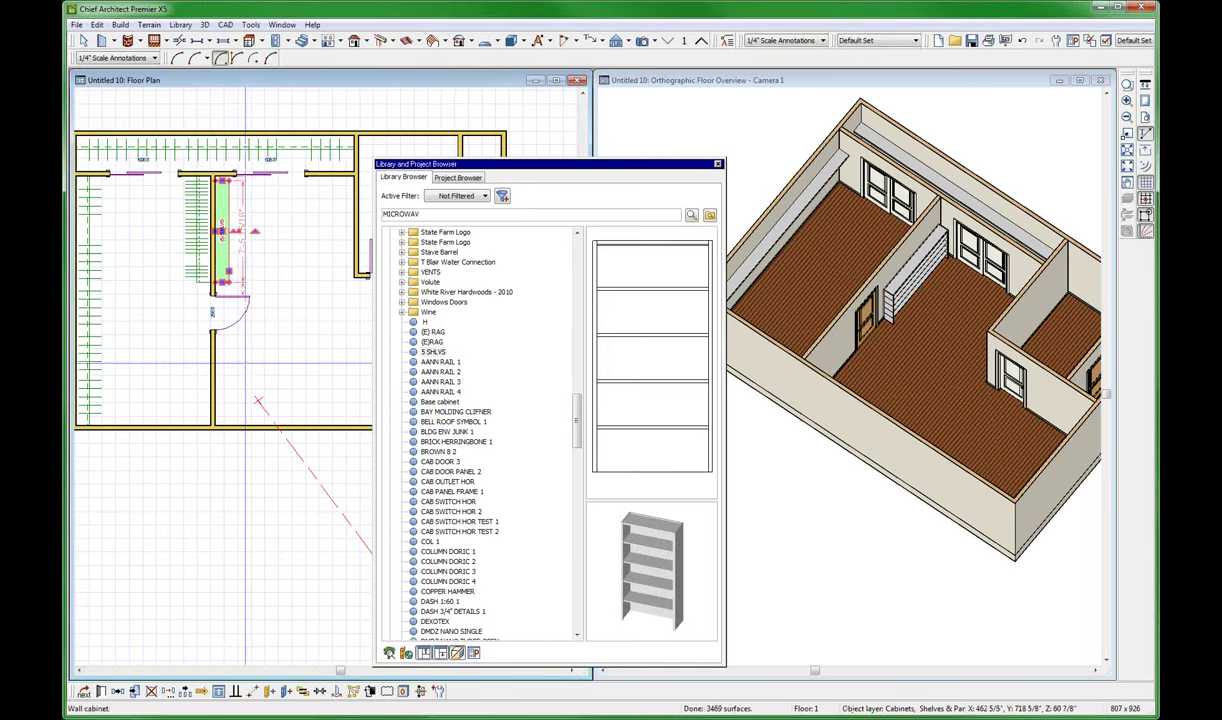
- Add a second 5 SHLVS cabinet on the lower wall, stretched down along it
left_click(220, 358)
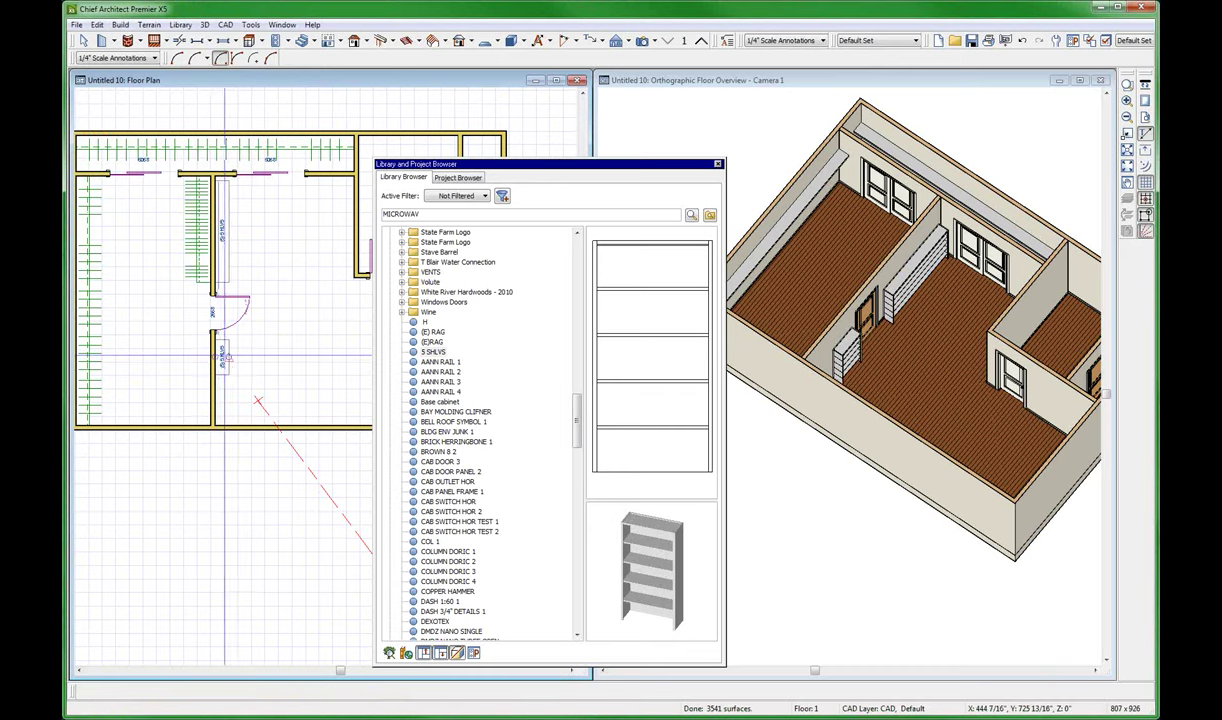
left_click_drag(222, 373, 222, 423)
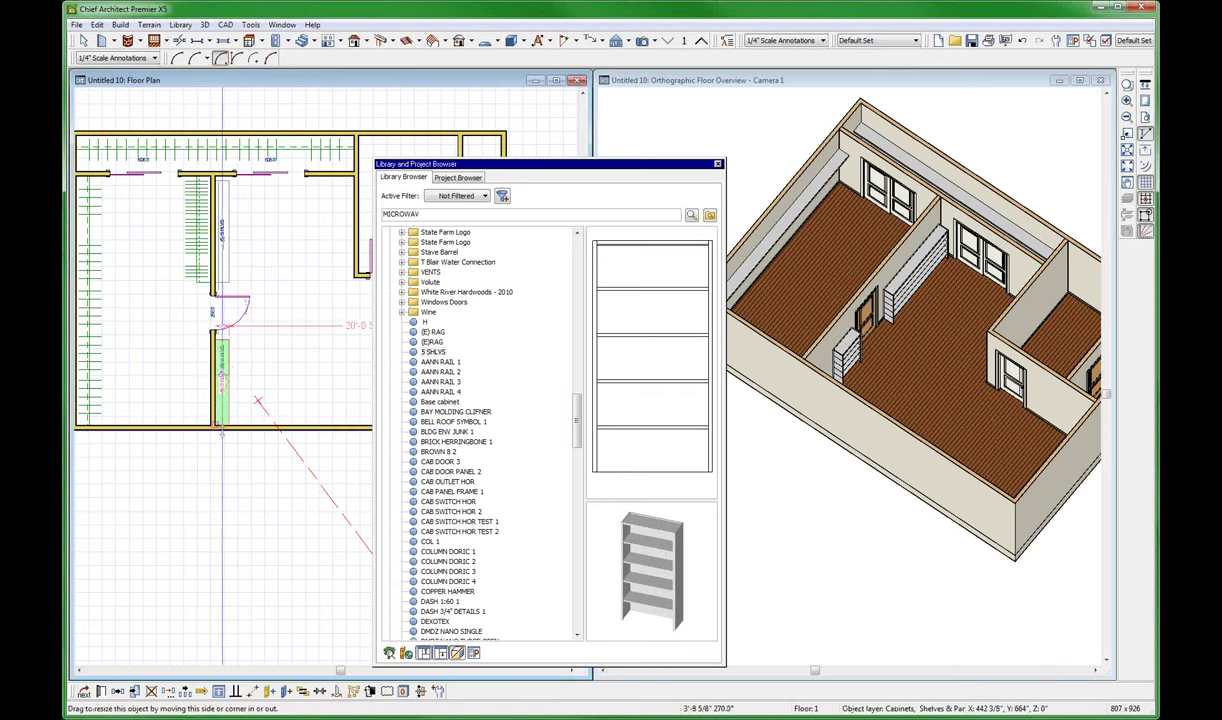
left_click(221, 232)
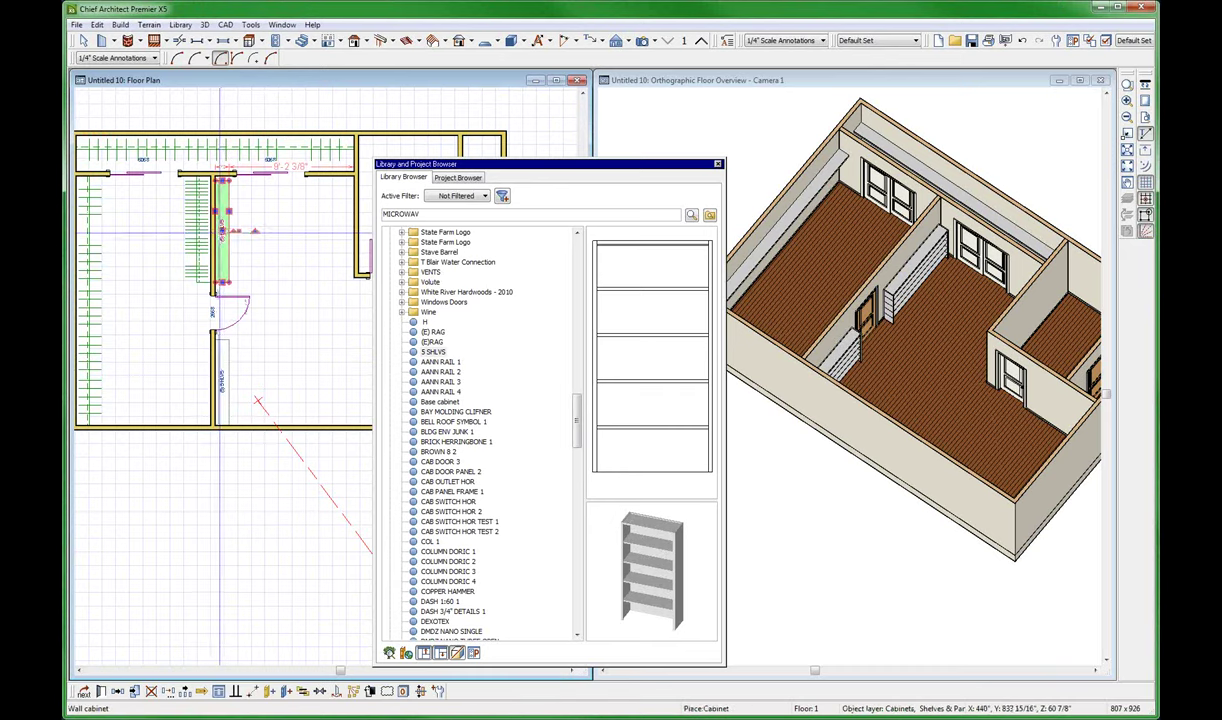
left_click(920, 238)
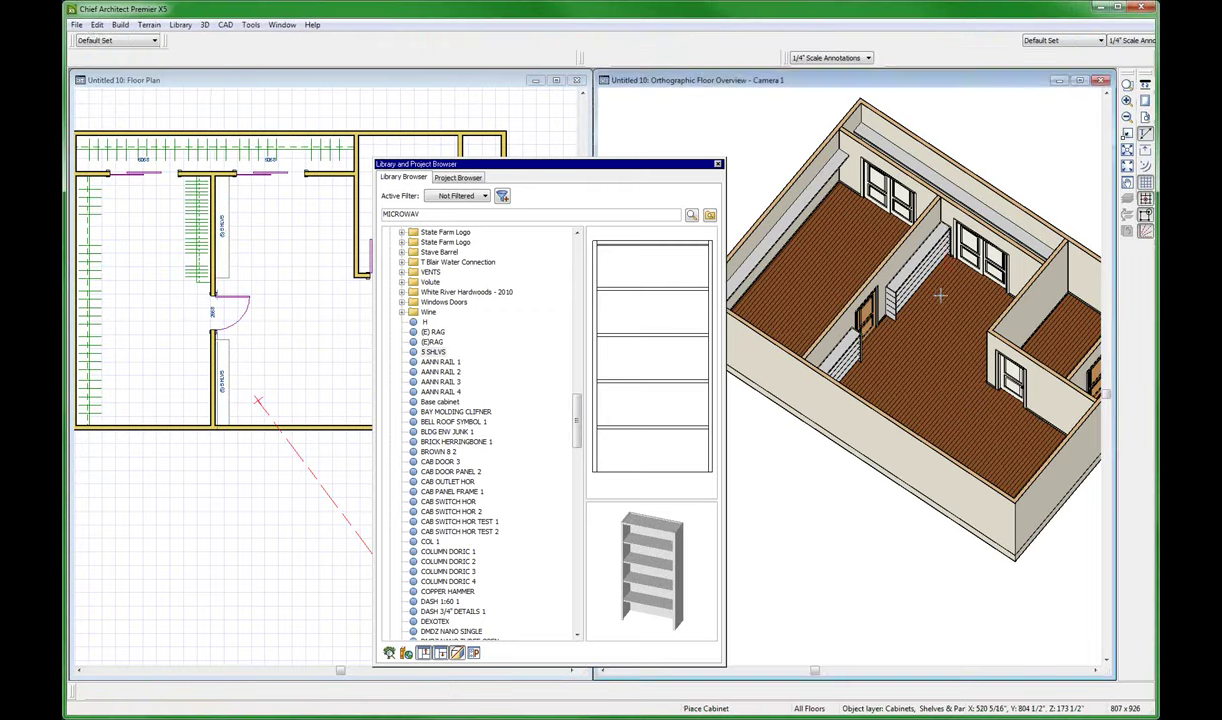
- Turn the 3D view onto the long closet, drop in a 5 SHLVS cabinet and slide it toward the corner
mouse_move(940, 289)
middle_mouse_down()
mouse_move(853, 254)
mouse_move(1107, 272)
mouse_move(979, 295)
middle_mouse_up()
mouse_move(854, 341)
middle_mouse_down()
mouse_move(892, 333)
mouse_move(745, 313)
mouse_move(1028, 303)
mouse_move(840, 317)
middle_mouse_up()
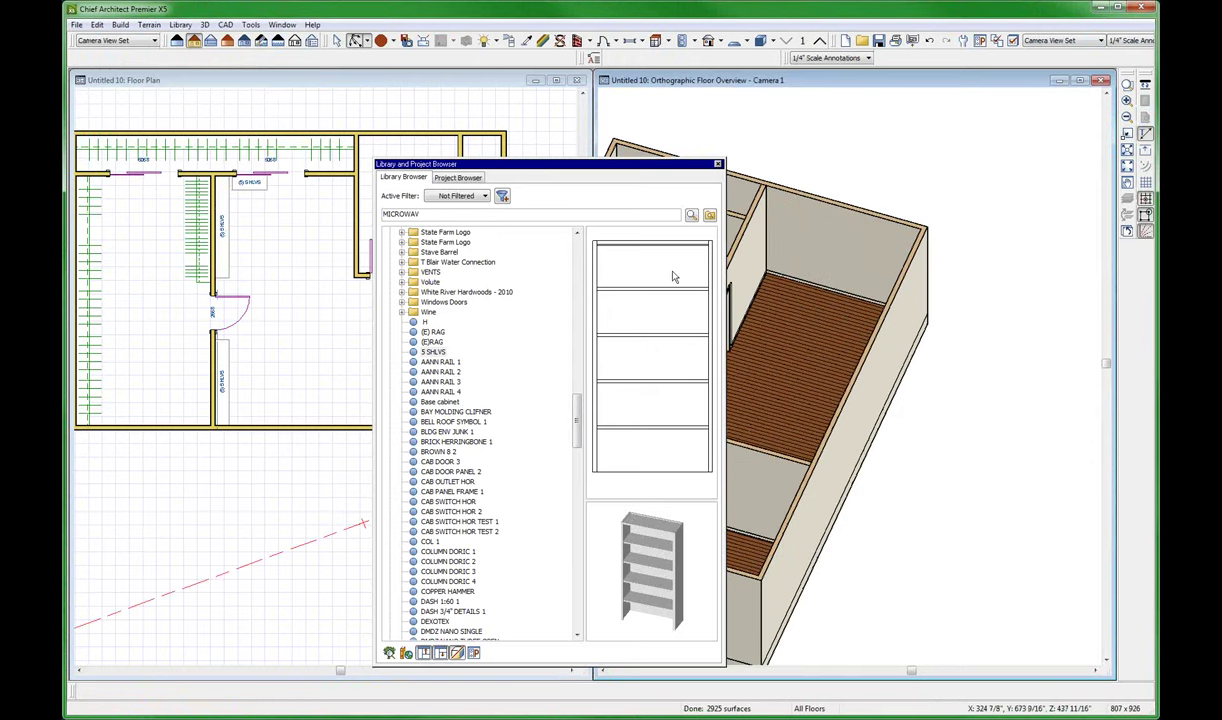
left_click(436, 352)
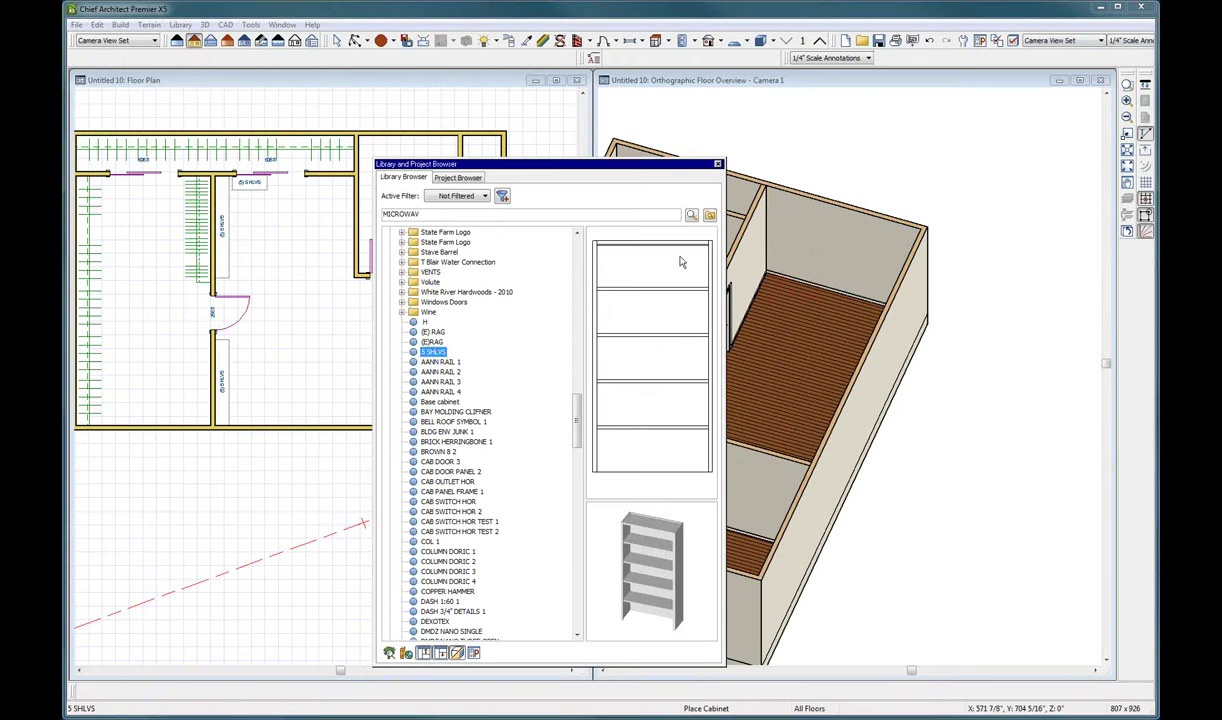
left_click(800, 245)
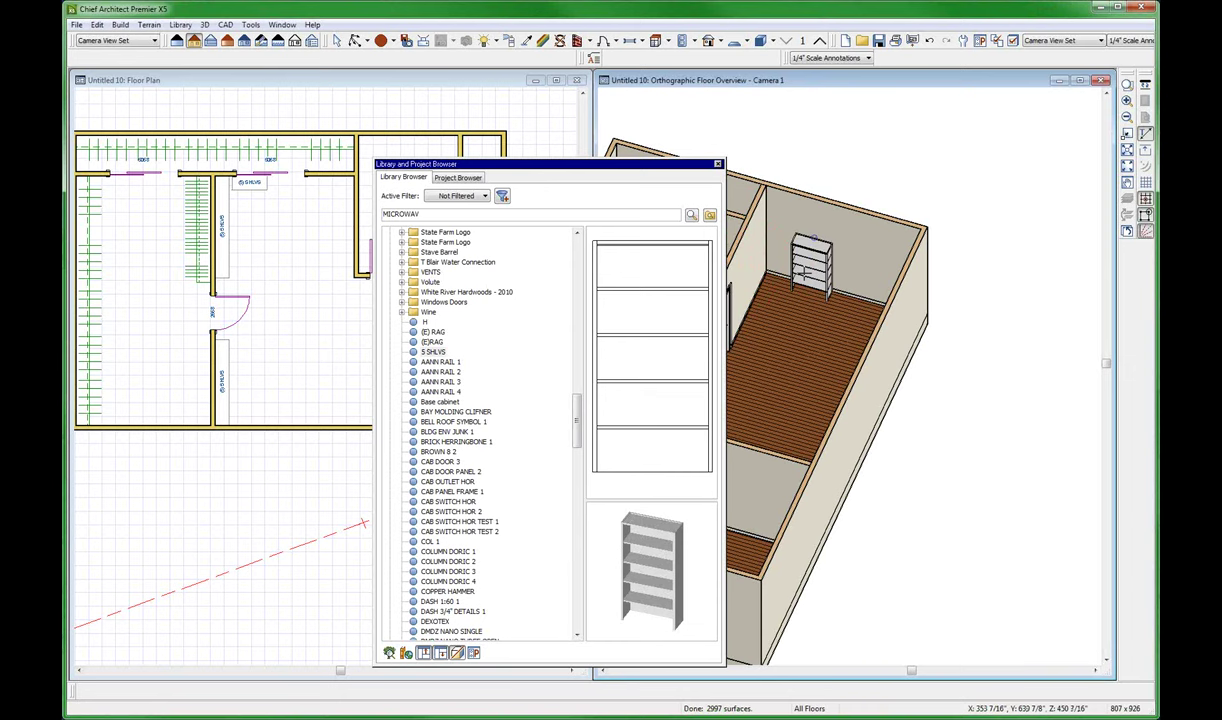
mouse_move(810, 245)
left_mouse_down()
mouse_move(783, 240)
mouse_move(897, 265)
left_mouse_up()
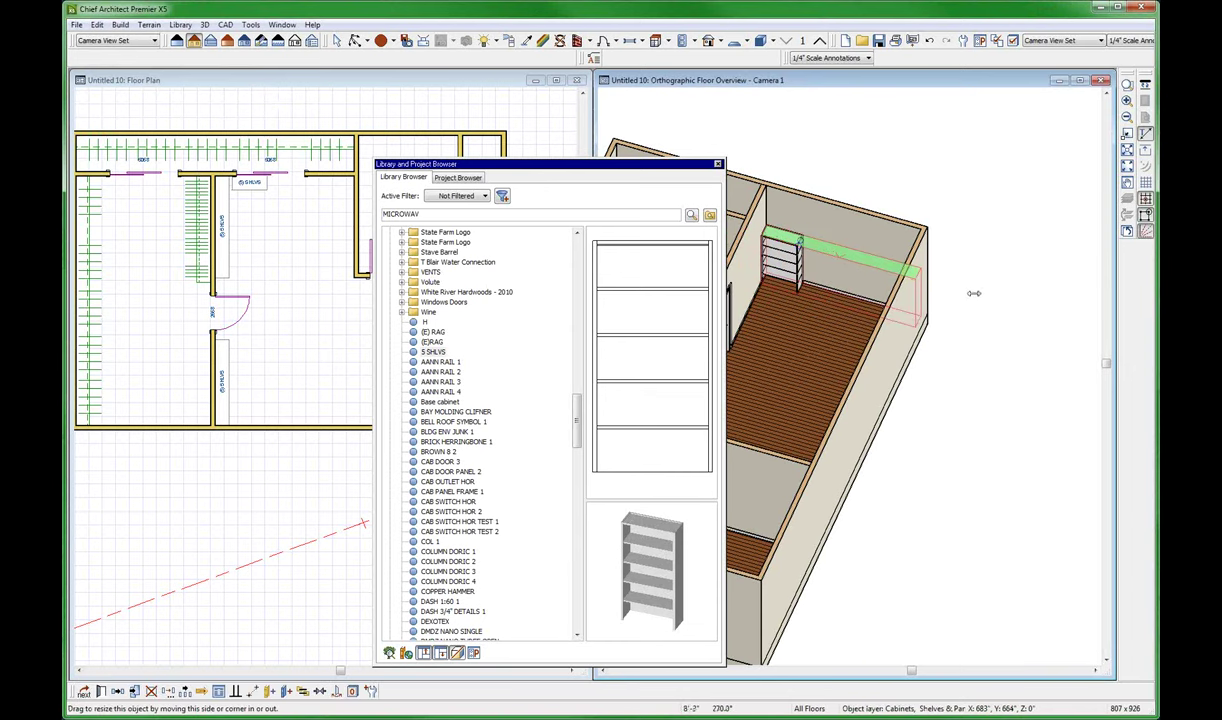
- Finish lengthening the cabinet, then place S & P millwork stretched along the long closet's side wall
left_click_drag(973, 293, 973, 293)
left_click(432, 334)
scroll(440, 450, "down", 10)
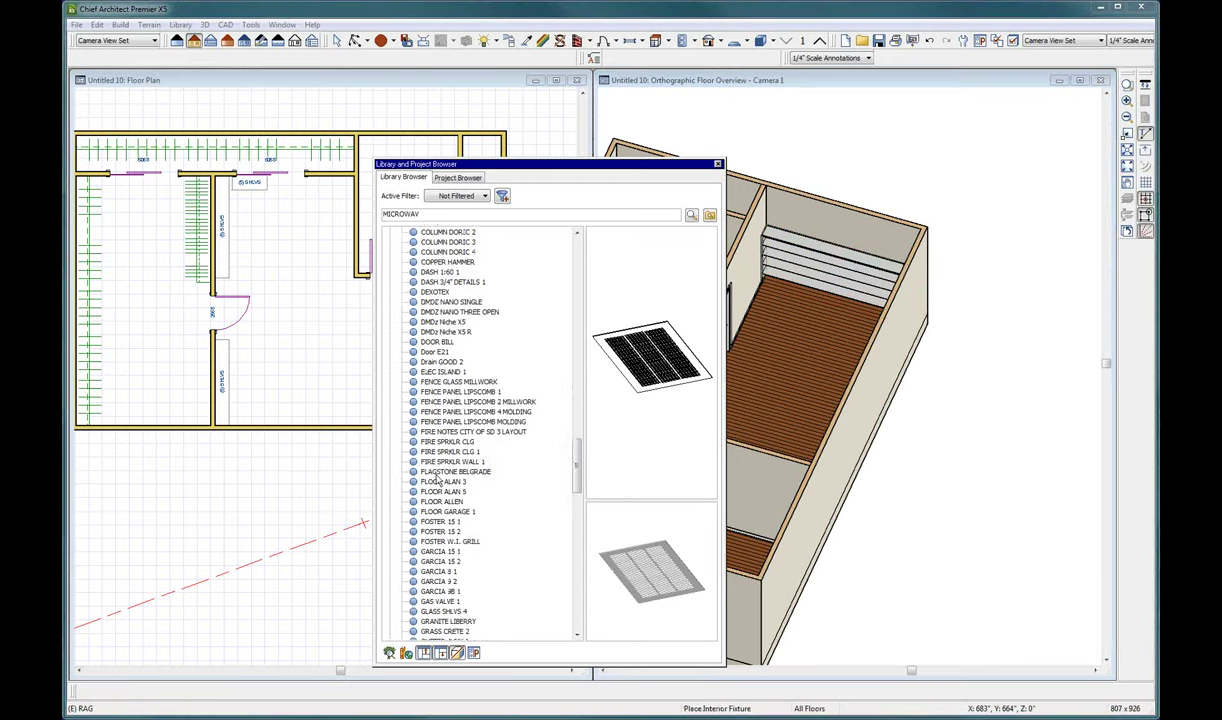
scroll(440, 480, "down", 10)
scroll(420, 520, "down", 10)
scroll(450, 545, "down", 10)
scroll(450, 540, "down", 7)
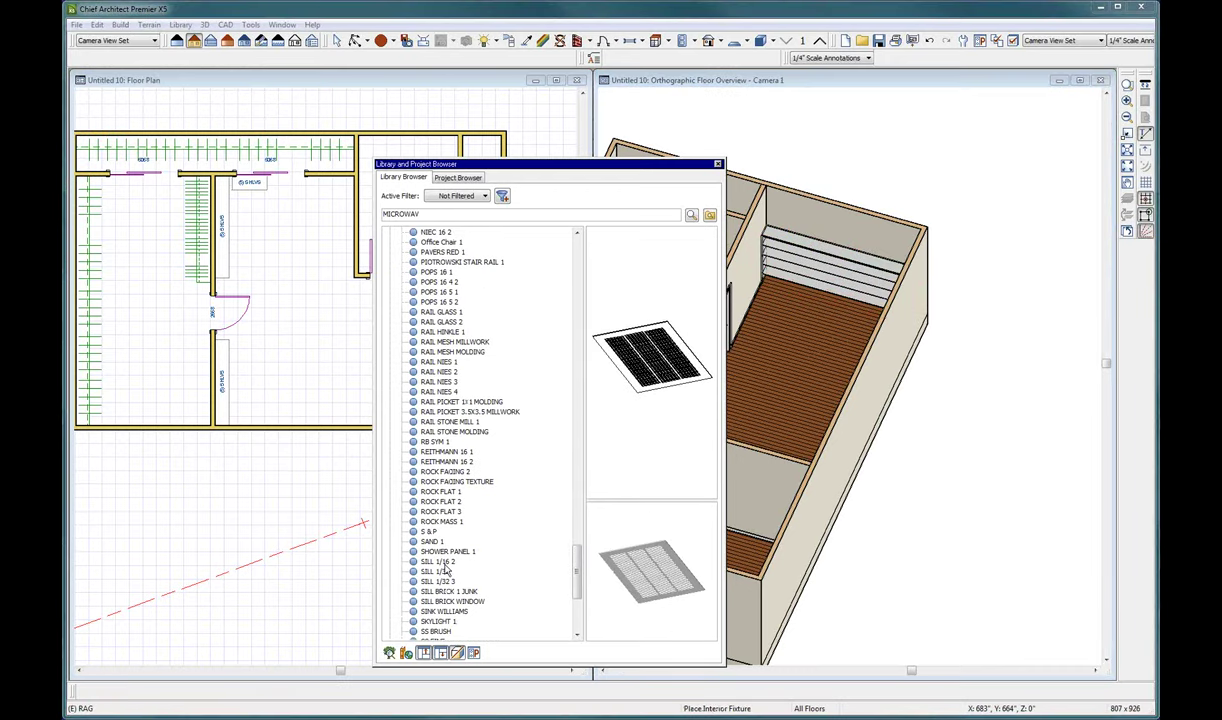
scroll(435, 510, "down", 1)
left_click(430, 502)
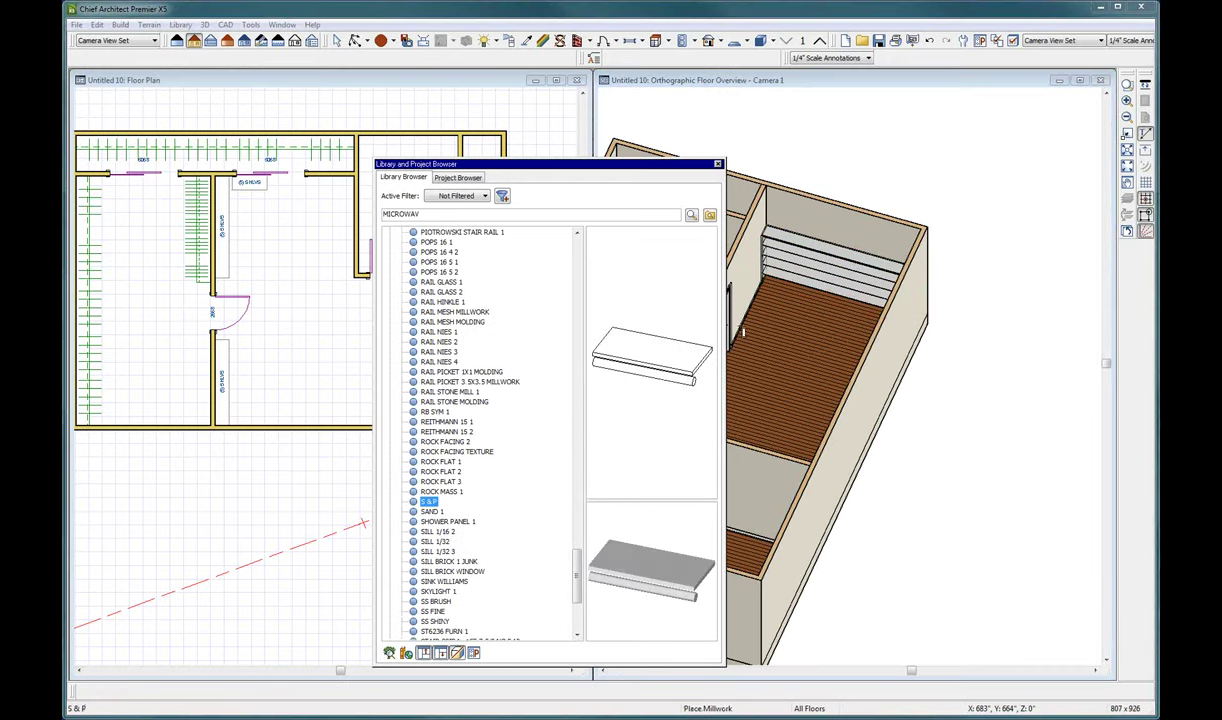
left_click(753, 271)
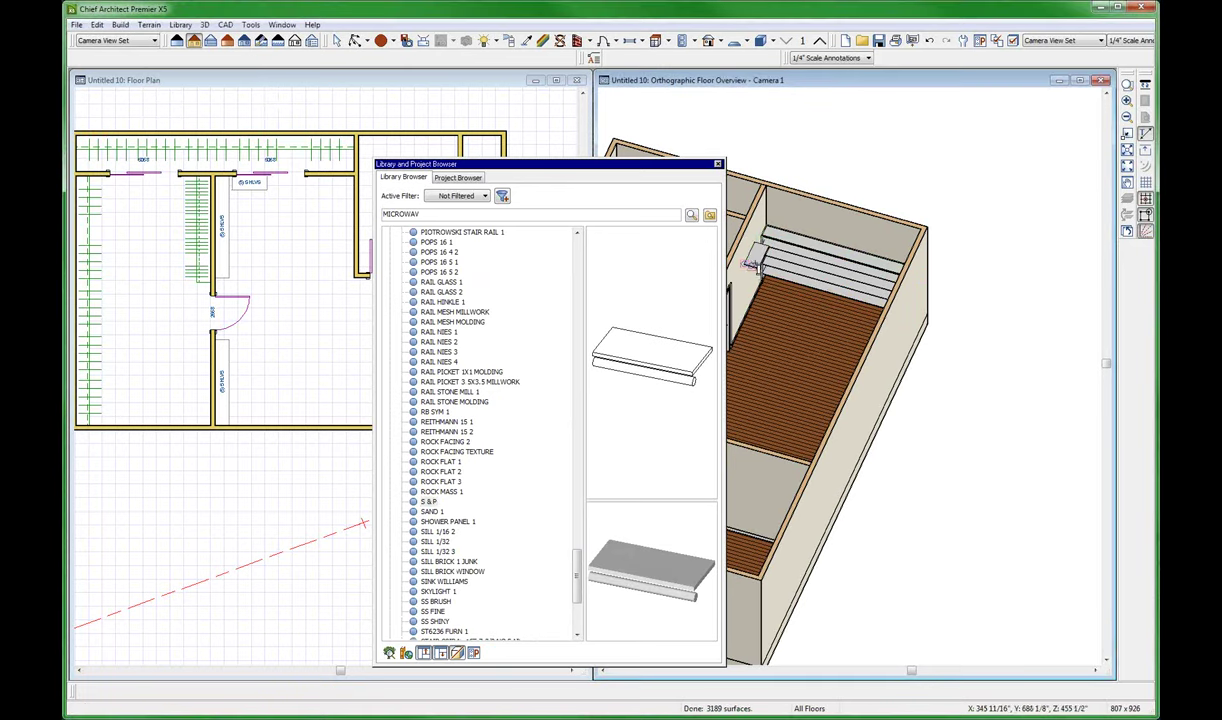
left_click(752, 266)
left_click_drag(752, 266, 987, 205)
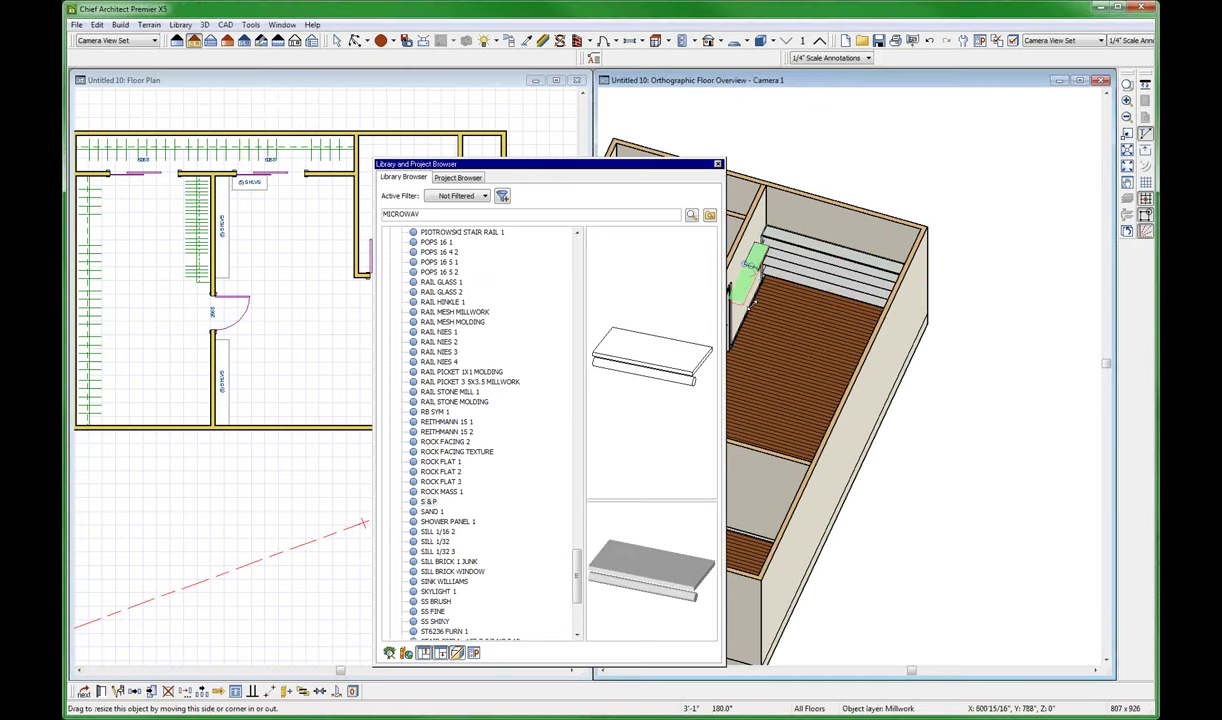
- Maximize the 3D overview and add another S & P run stretched rightward along a middle wall
left_click(1081, 81)
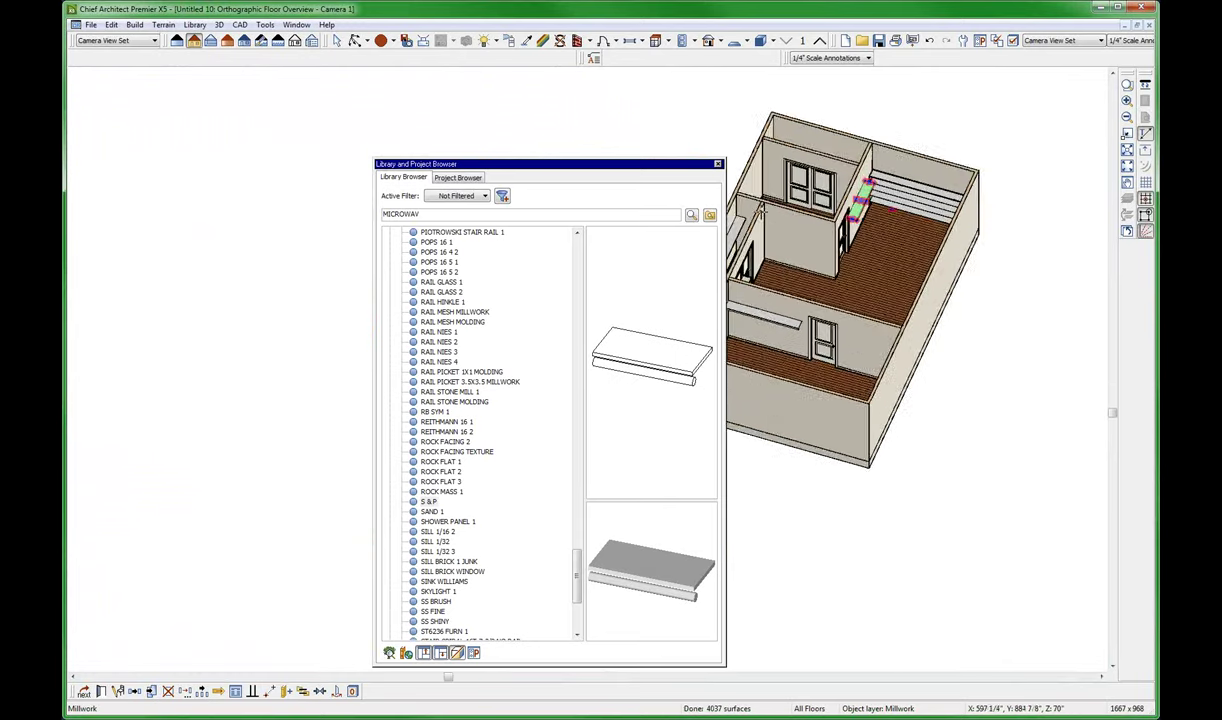
left_click(771, 243)
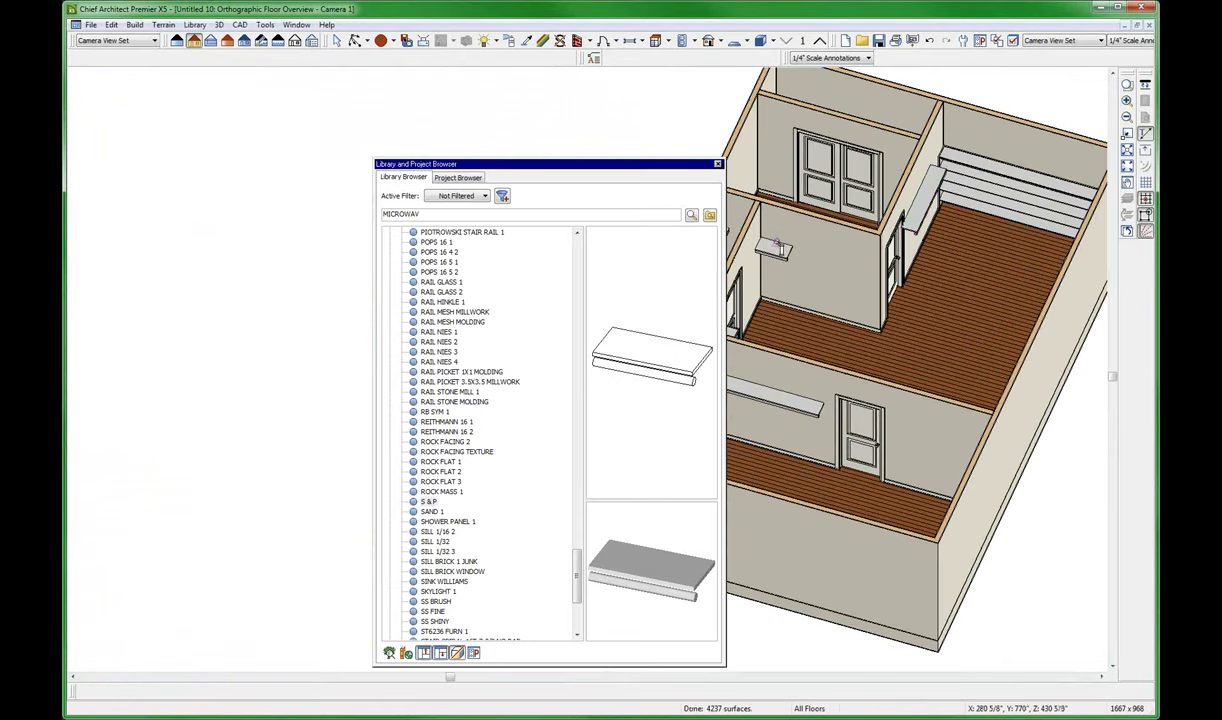
left_click(775, 245)
left_click_drag(790, 250, 873, 266)
key("Escape")
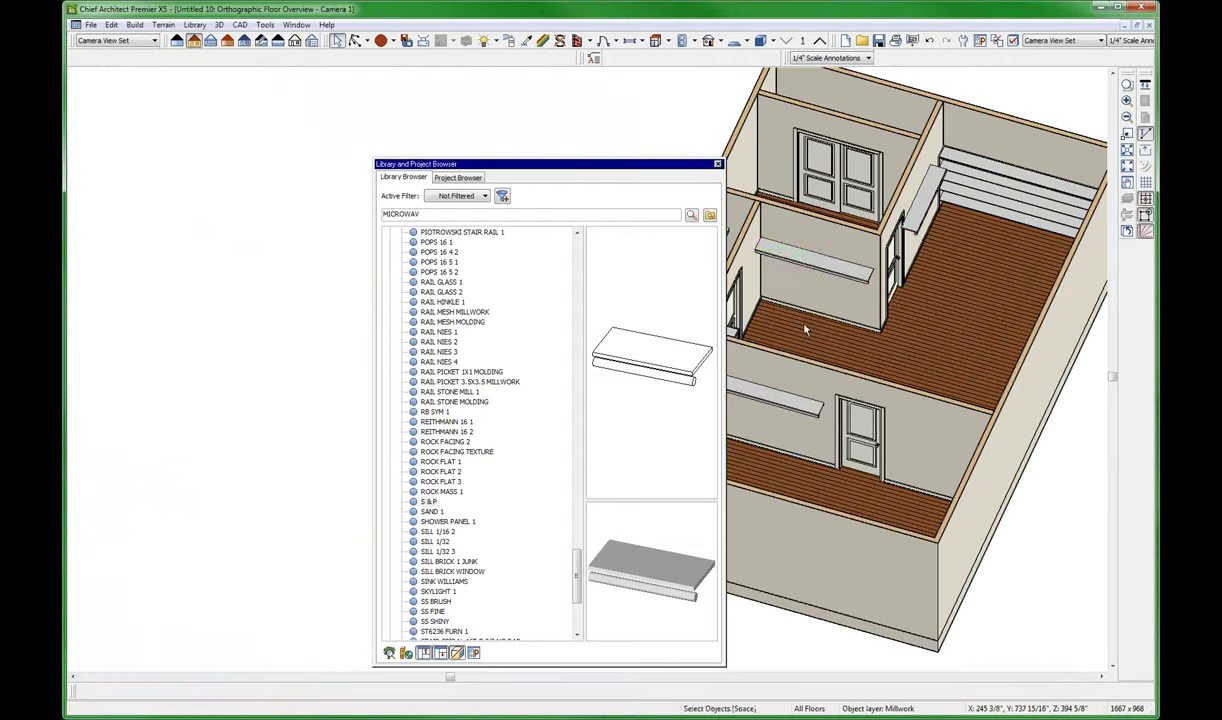
scroll(767, 307, "up", 3)
scroll(800, 290, "down", 3)
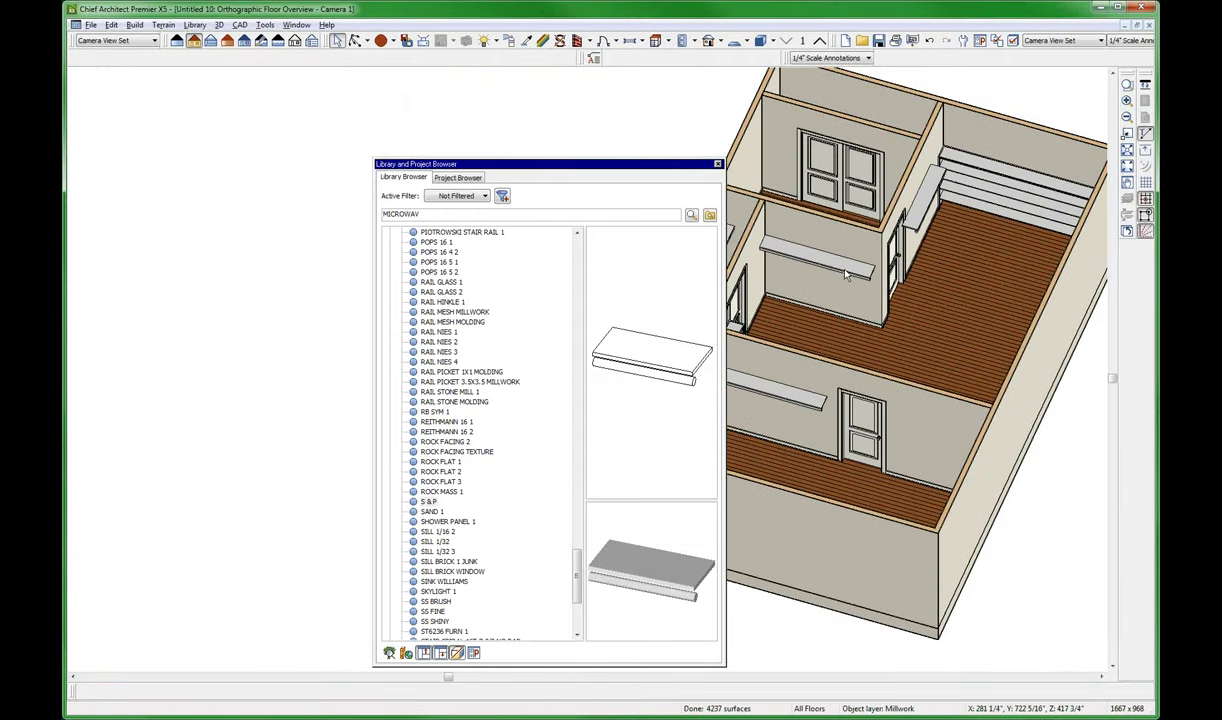
scroll(845, 275, "down", 1)
scroll(830, 285, "down", 2)
scroll(851, 289, "up", 6)
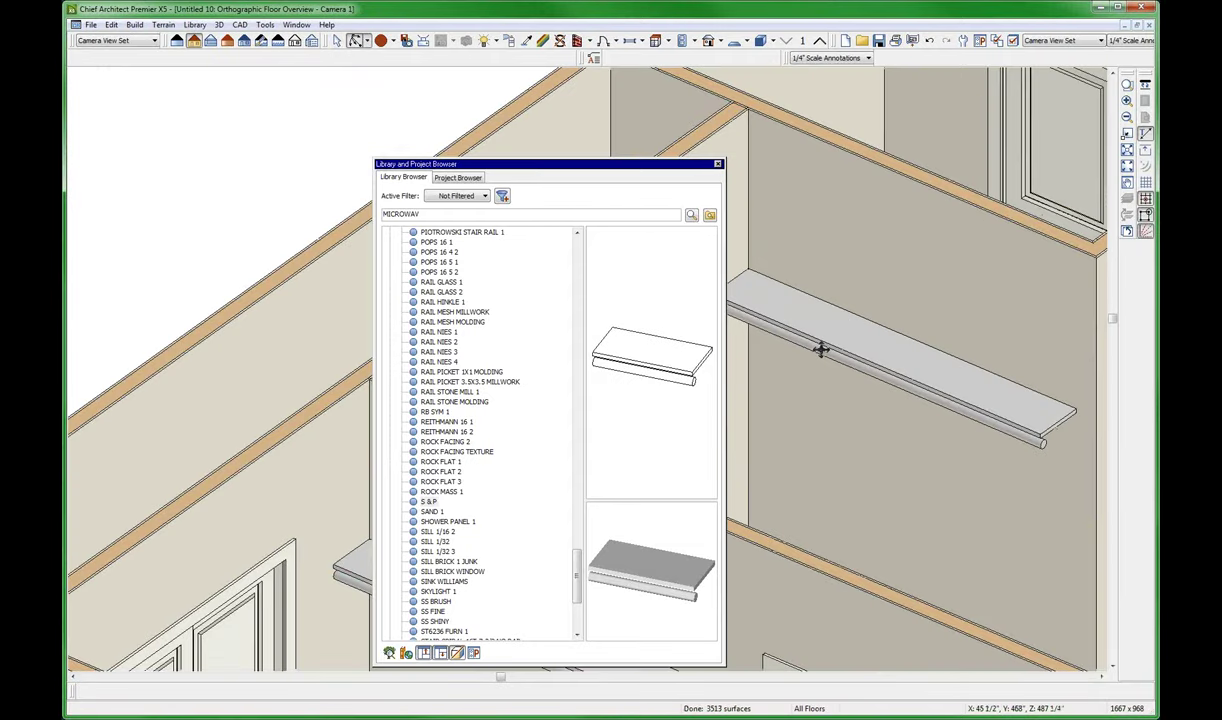
scroll(832, 349, "up", 2)
scroll(820, 362, "down", 3)
scroll(810, 320, "up", 3)
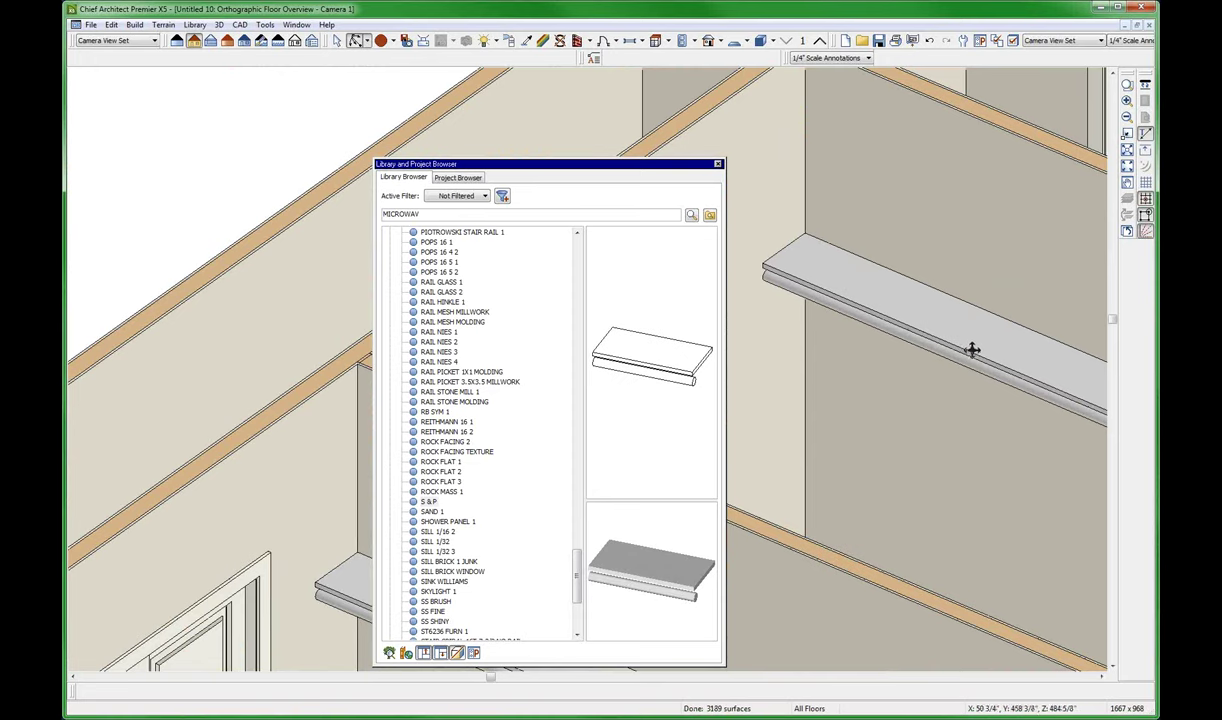
scroll(917, 358, "down", 1)
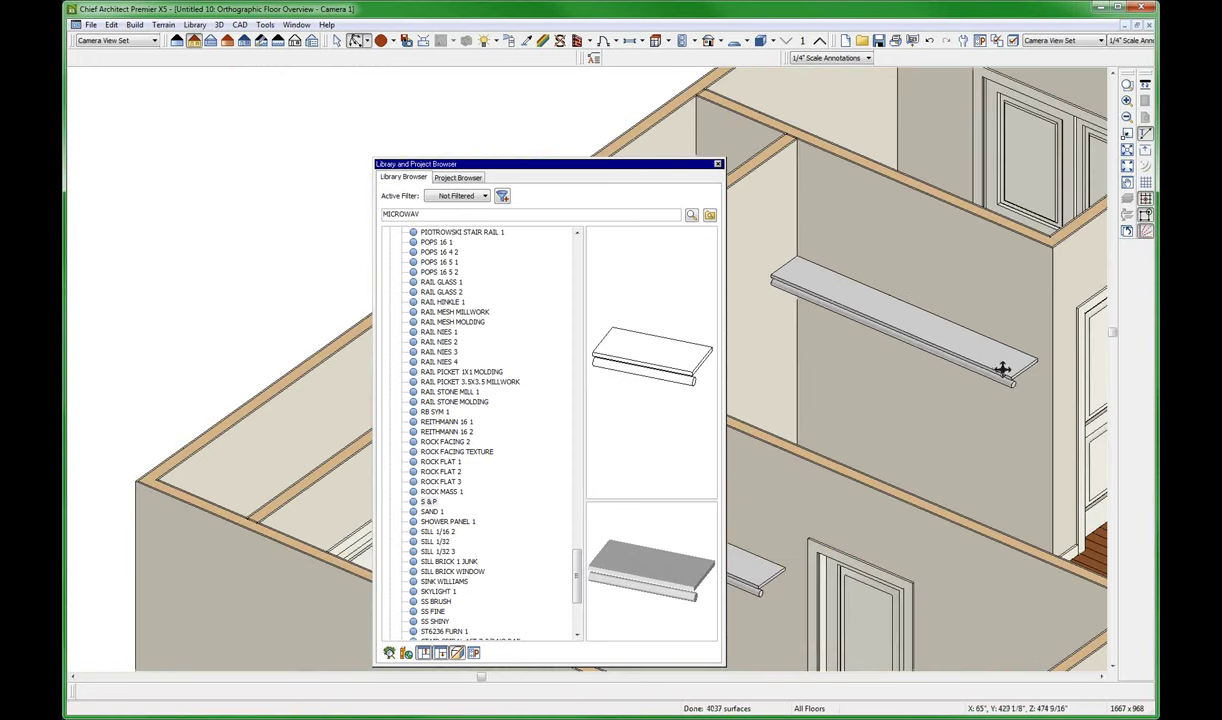
key("space")
left_click(945, 347)
right_click(945, 347)
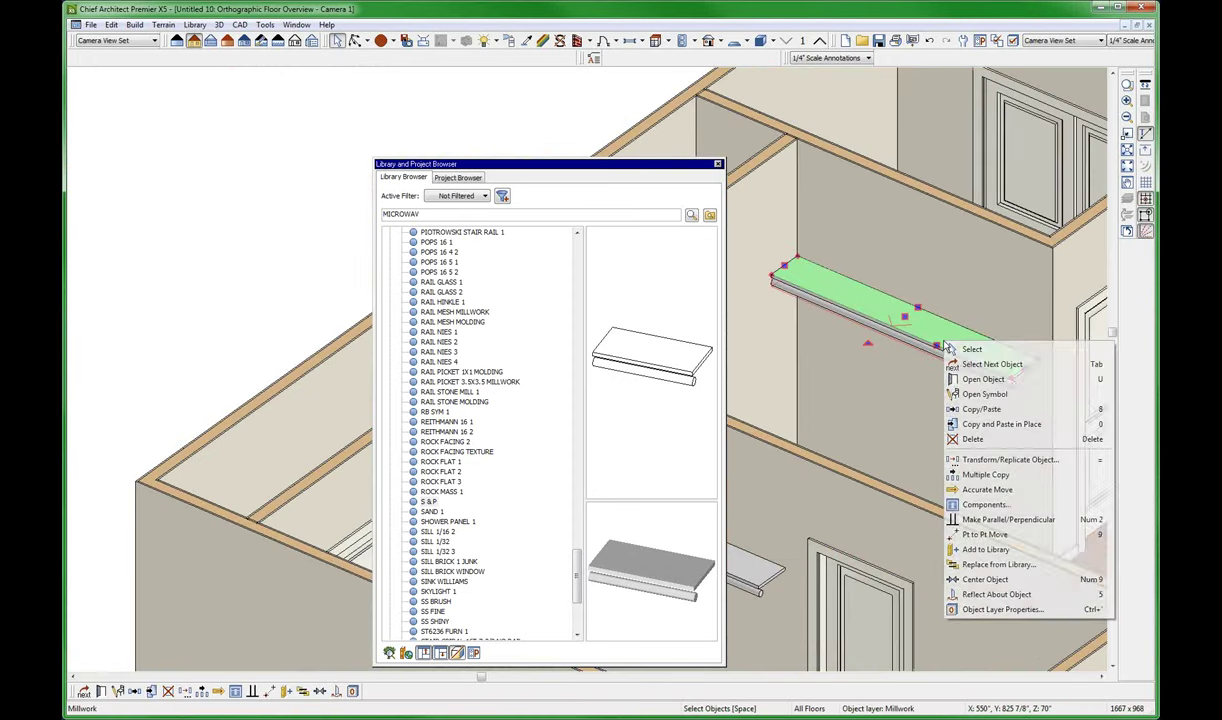
left_click(984, 394)
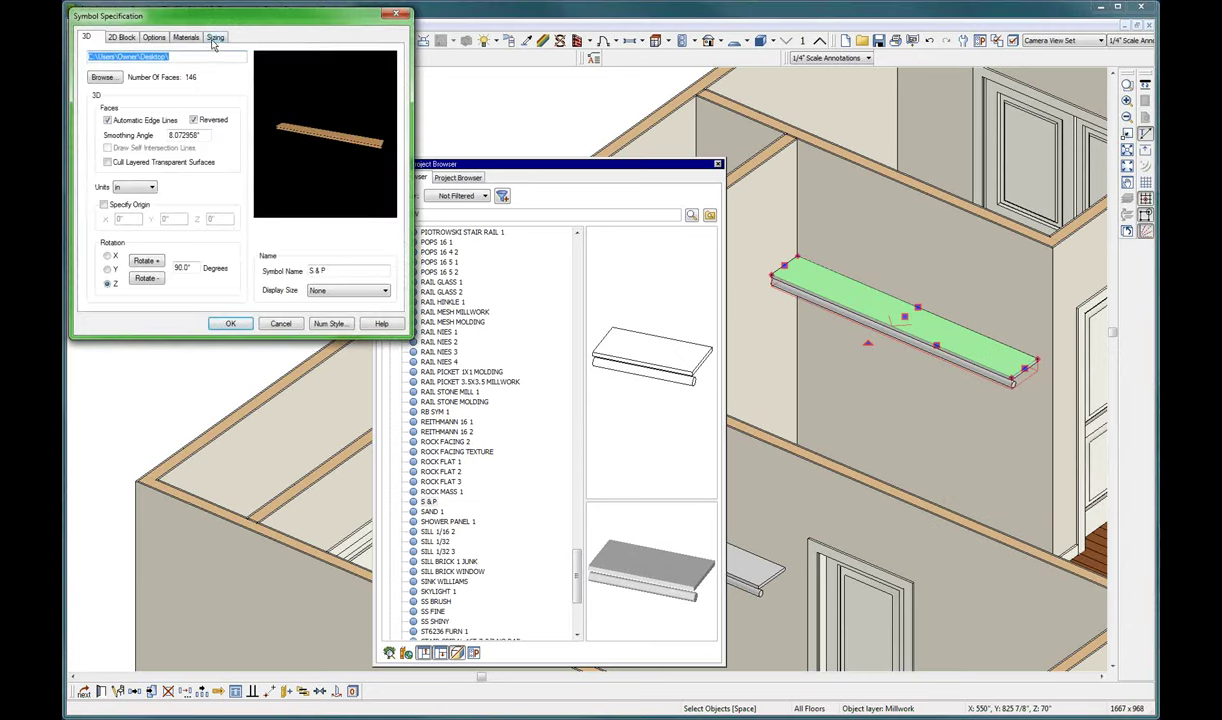
left_click(212, 40)
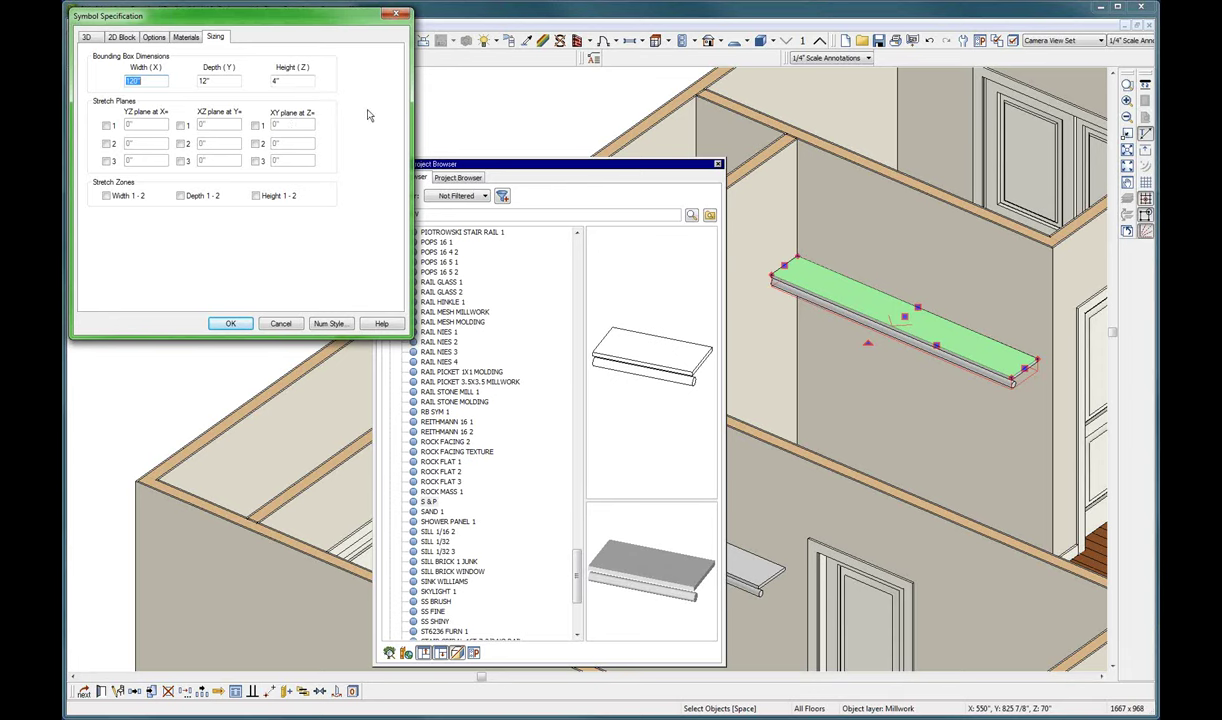
left_click(287, 324)
- Move the Library Browser aside and orbit the 3D view in close on the middle closet
left_click(893, 259)
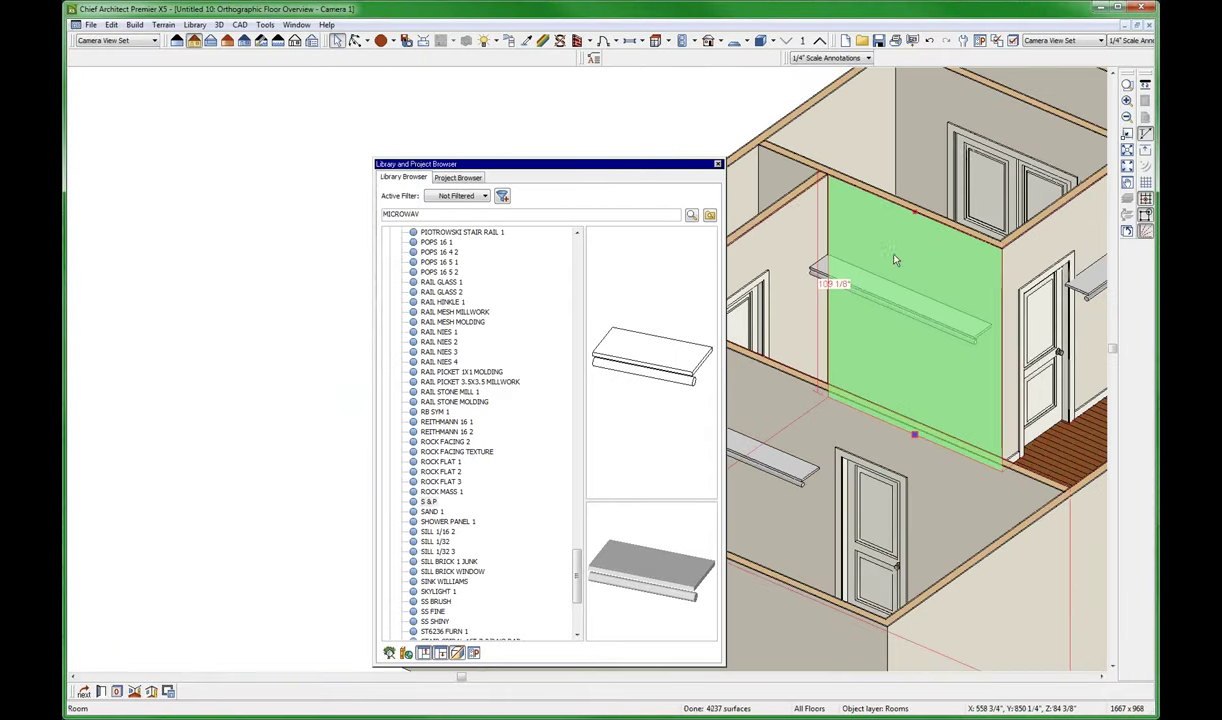
left_click_drag(617, 169, 573, 164)
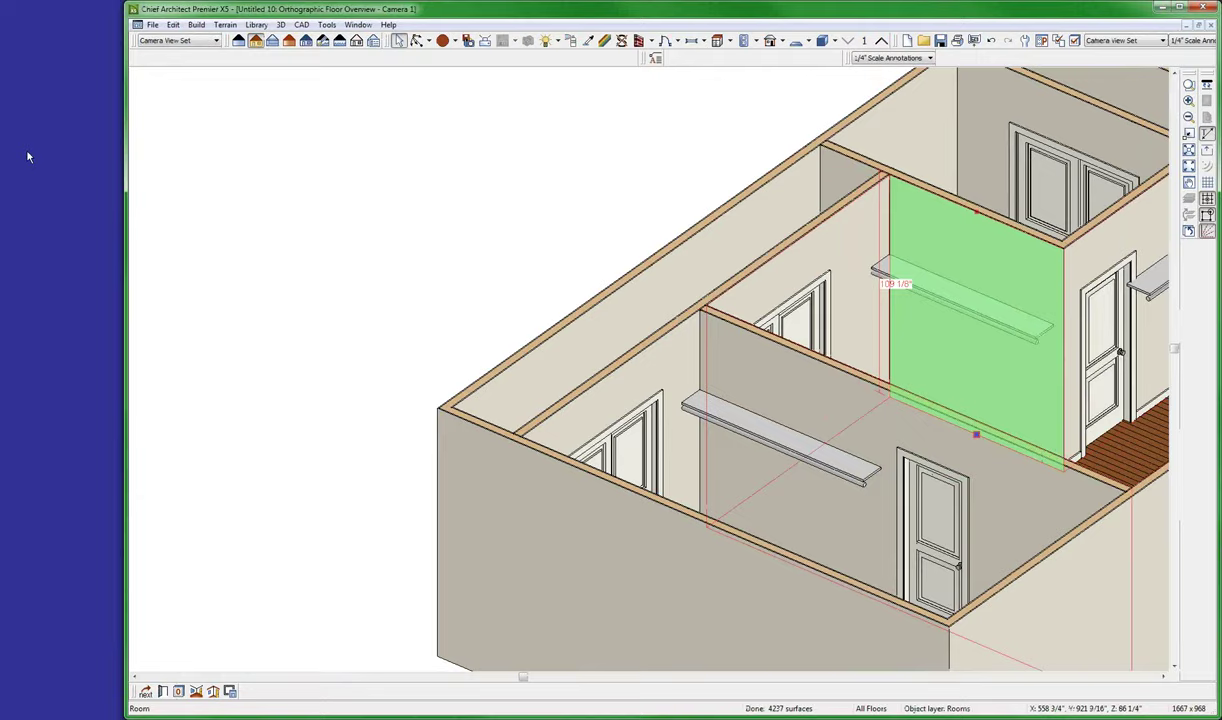
left_click_drag(578, 218, 990, 355)
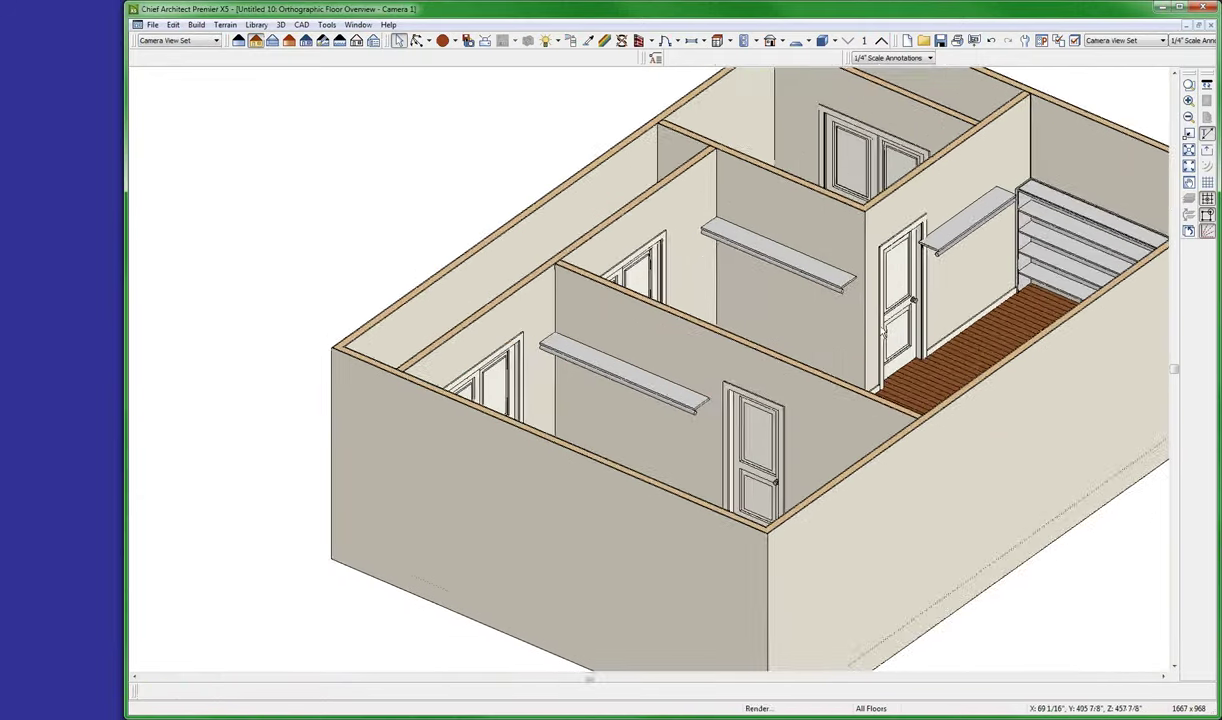
left_click_drag(818, 222, 780, 331)
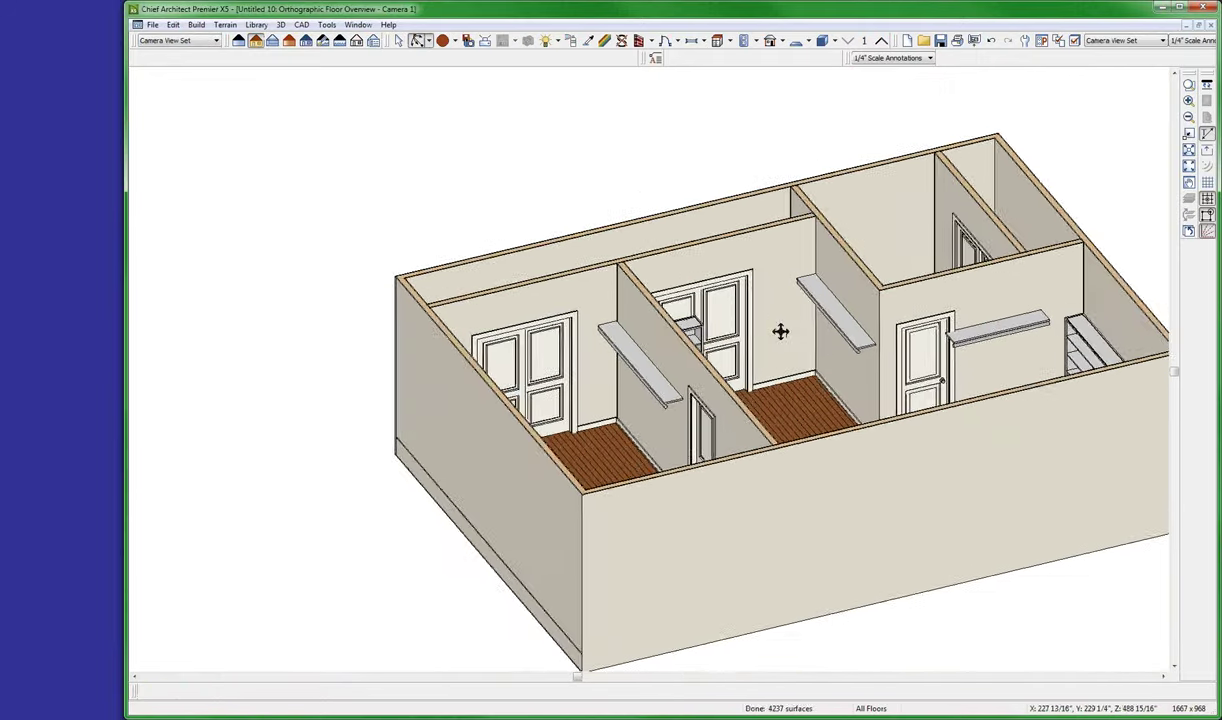
scroll(780, 331, "up", 3)
key("space")
- Copy the middle closet's shelf-and-pole and paste it onto the facing wall
left_click(851, 317)
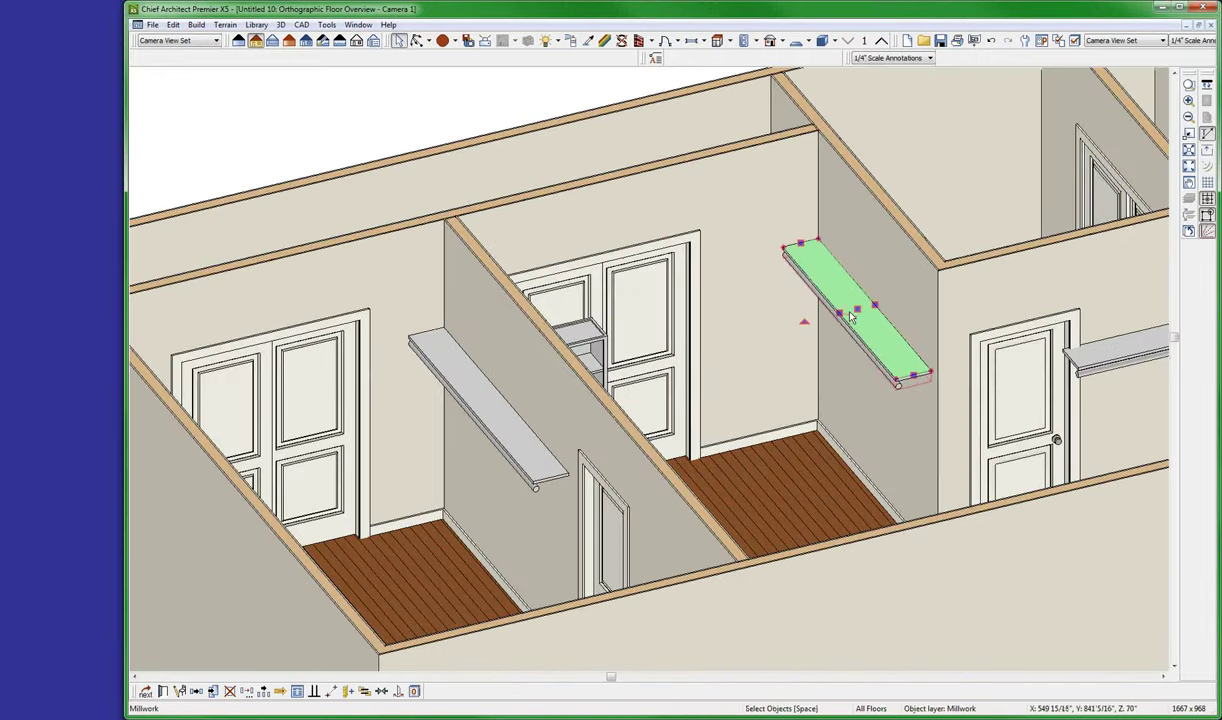
key("ctrl+c")
key("ctrl+v")
left_click(724, 267)
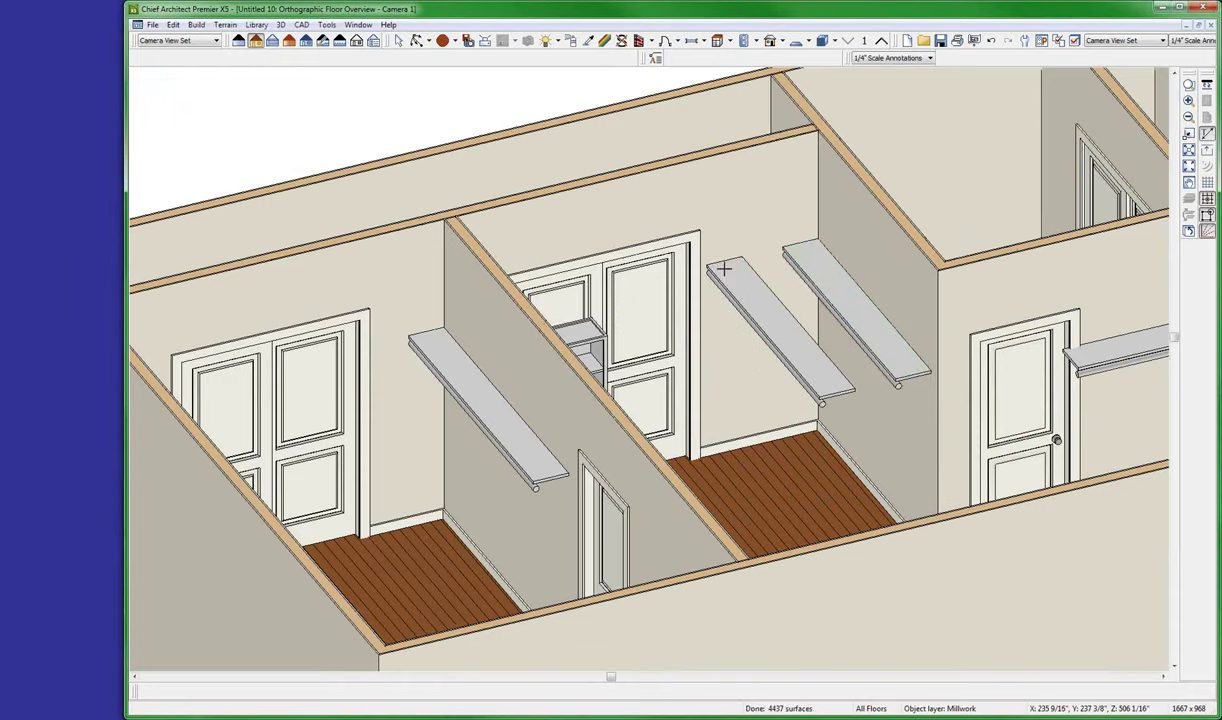
left_click(727, 275)
scroll(706, 314, "down", 3)
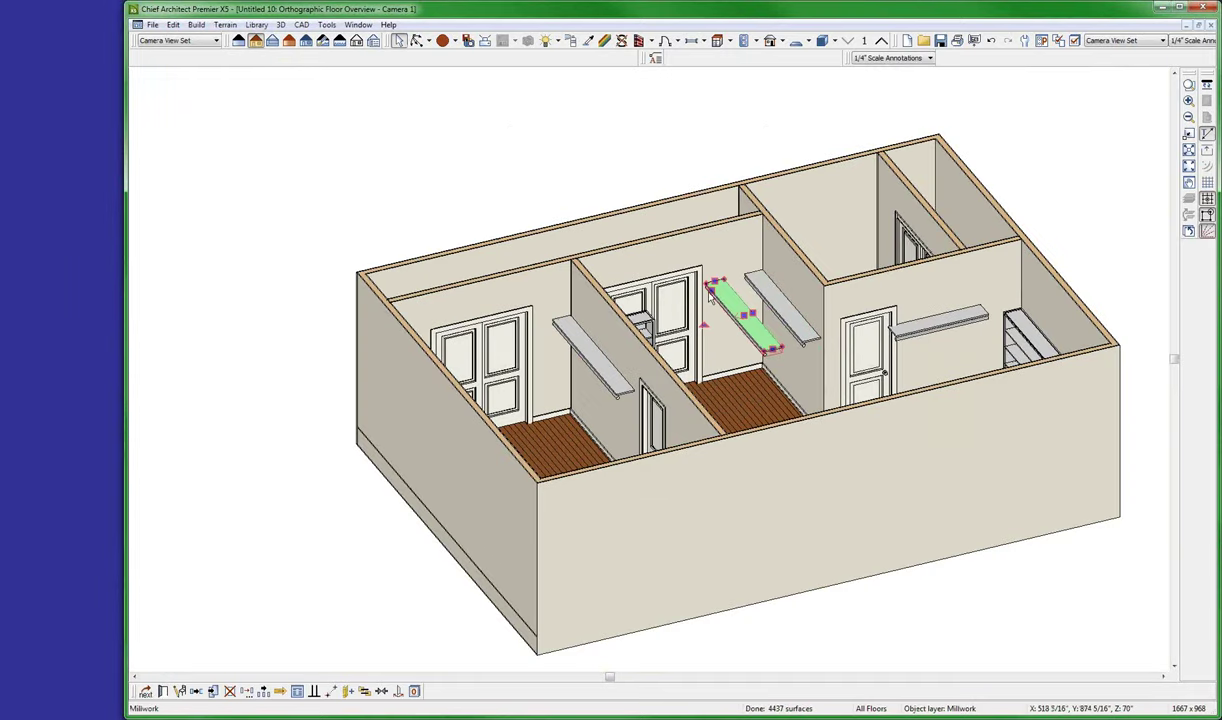
scroll(708, 292, "down", 2)
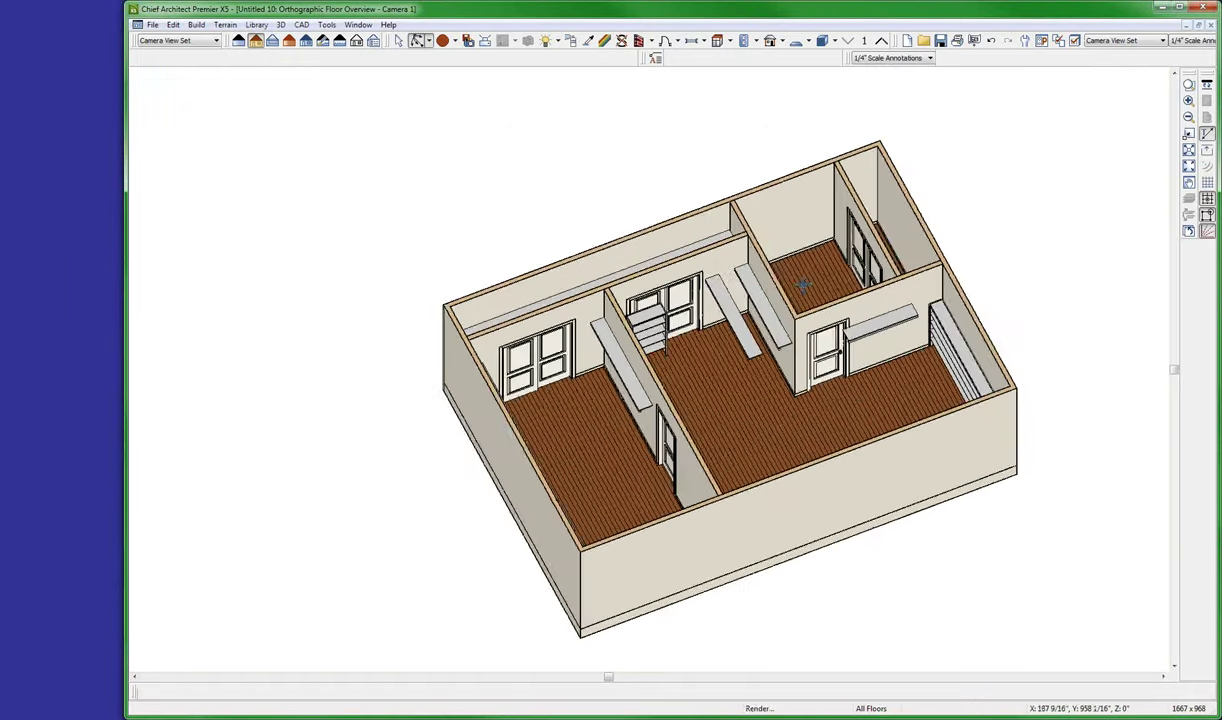
middle_click_drag(787, 157, 718, 290)
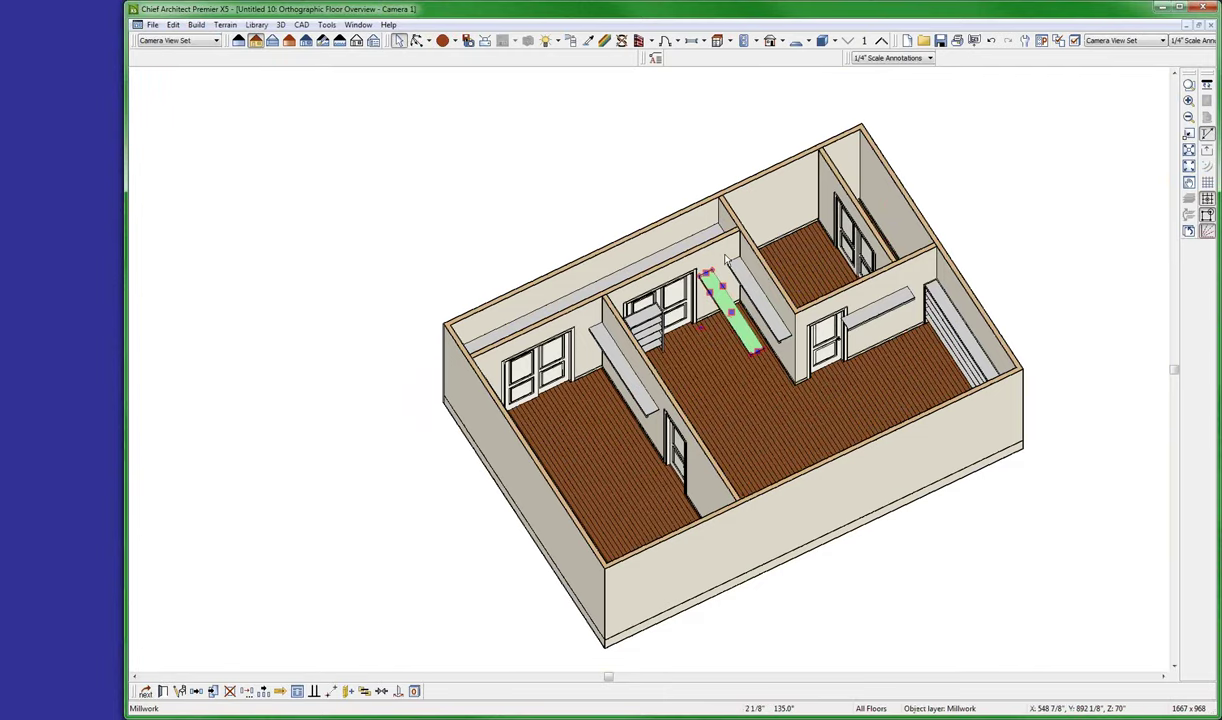
- Paste another shelf-and-pole into the small back closet and lengthen it across the wall
key("ctrl+v")
left_click(885, 193)
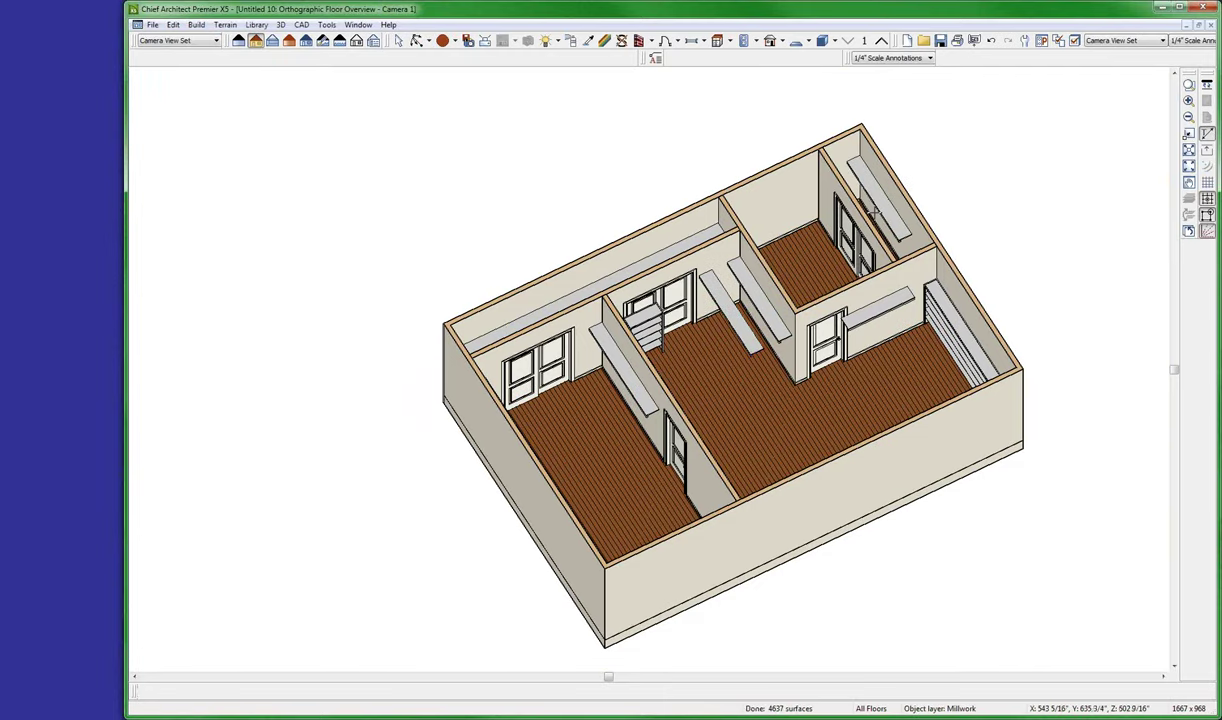
scroll(885, 193, "up", 2)
scroll(885, 193, "up", 1)
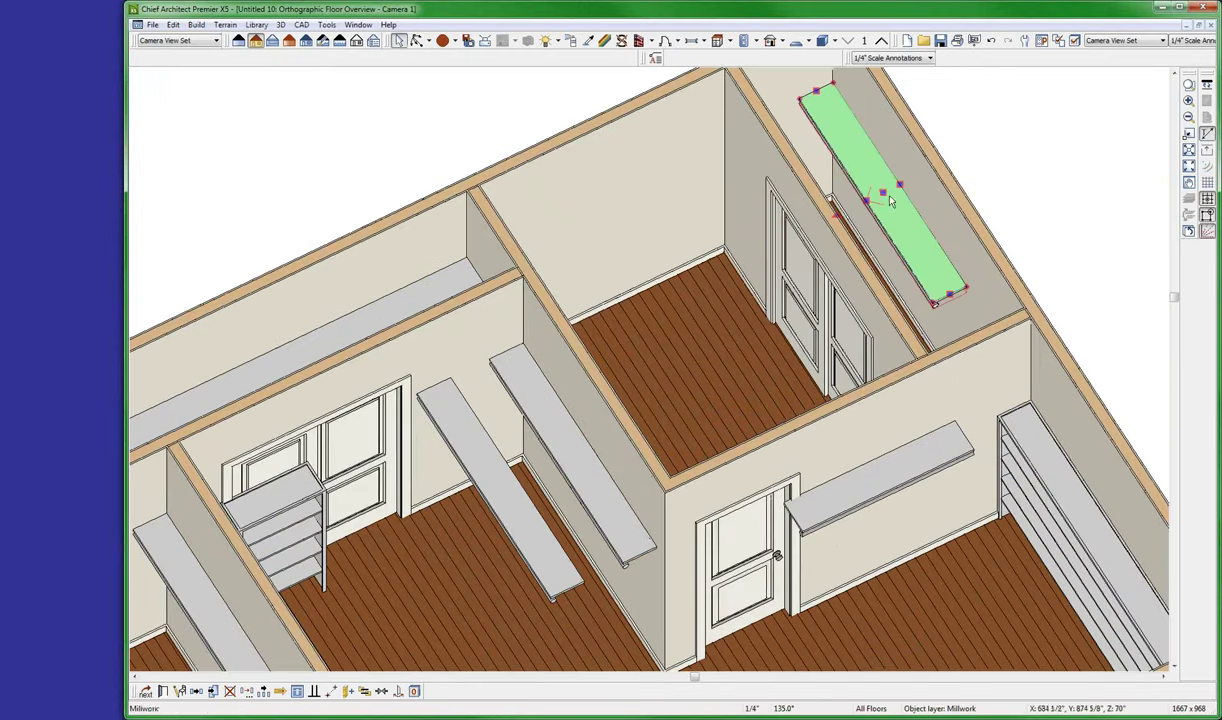
left_click_drag(880, 197, 878, 172)
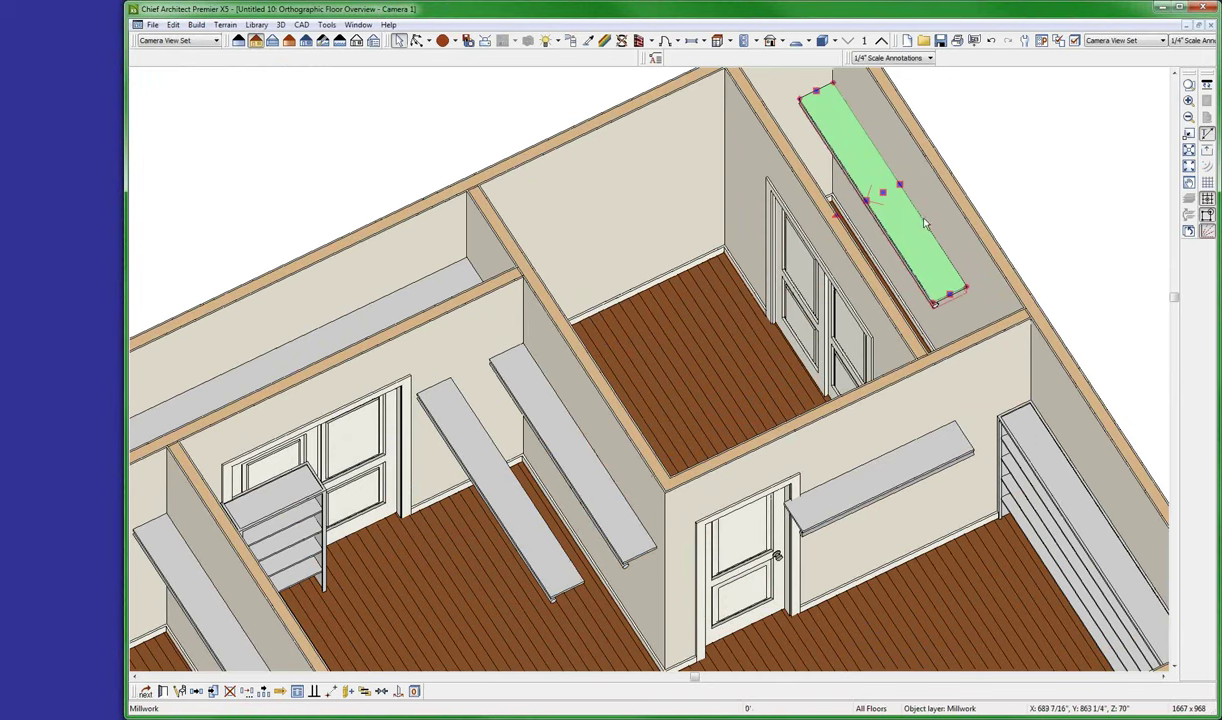
left_click_drag(950, 306, 1057, 403)
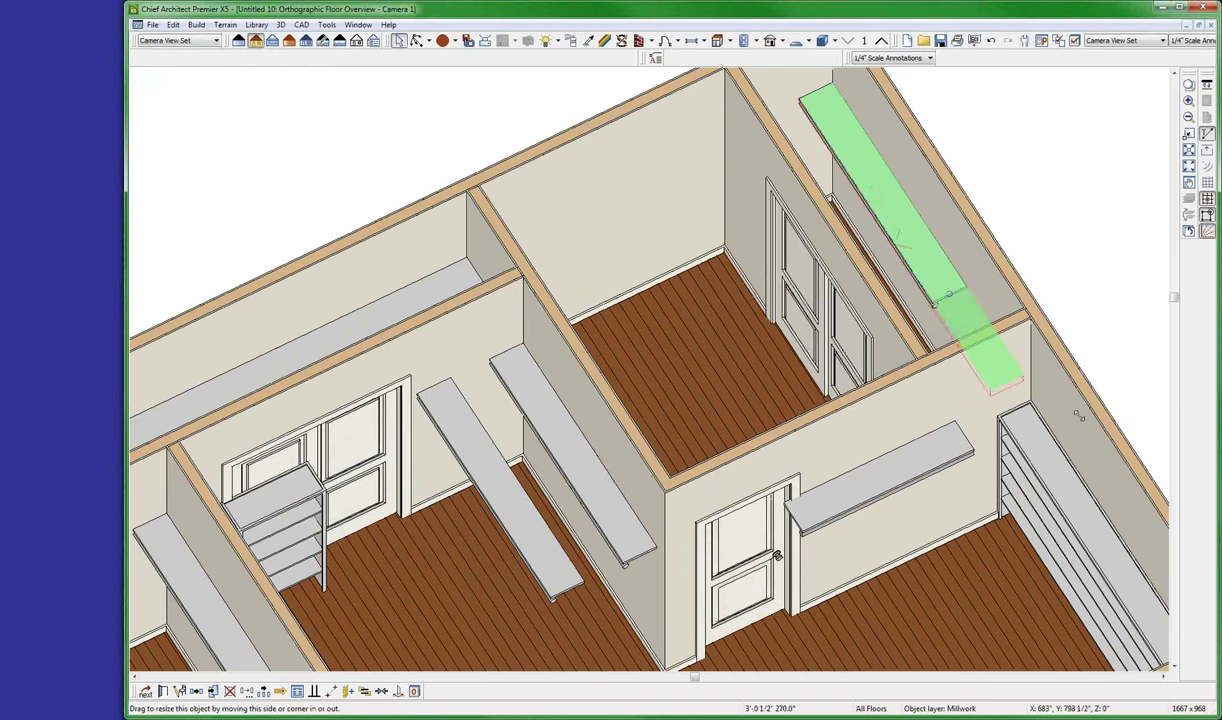
scroll(925, 345, "down", 2)
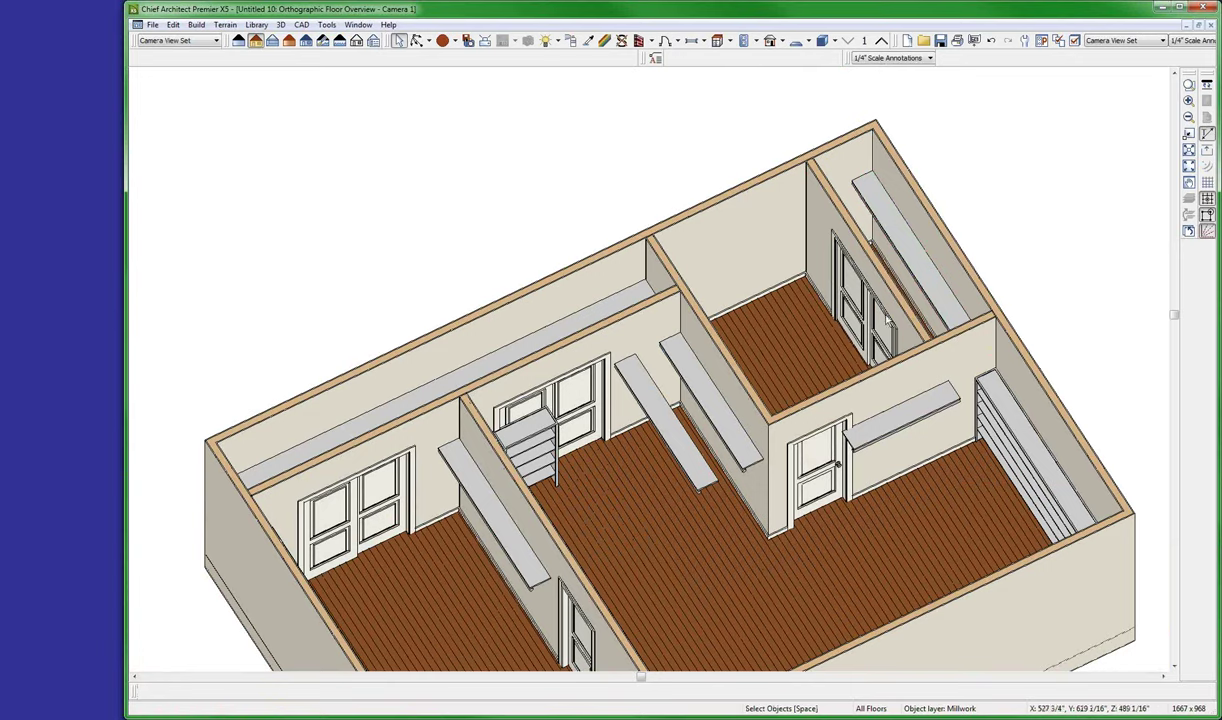
- Copy the five-shelf cabinet beside the door into the back closet and widen it along its back wall
left_click(558, 452)
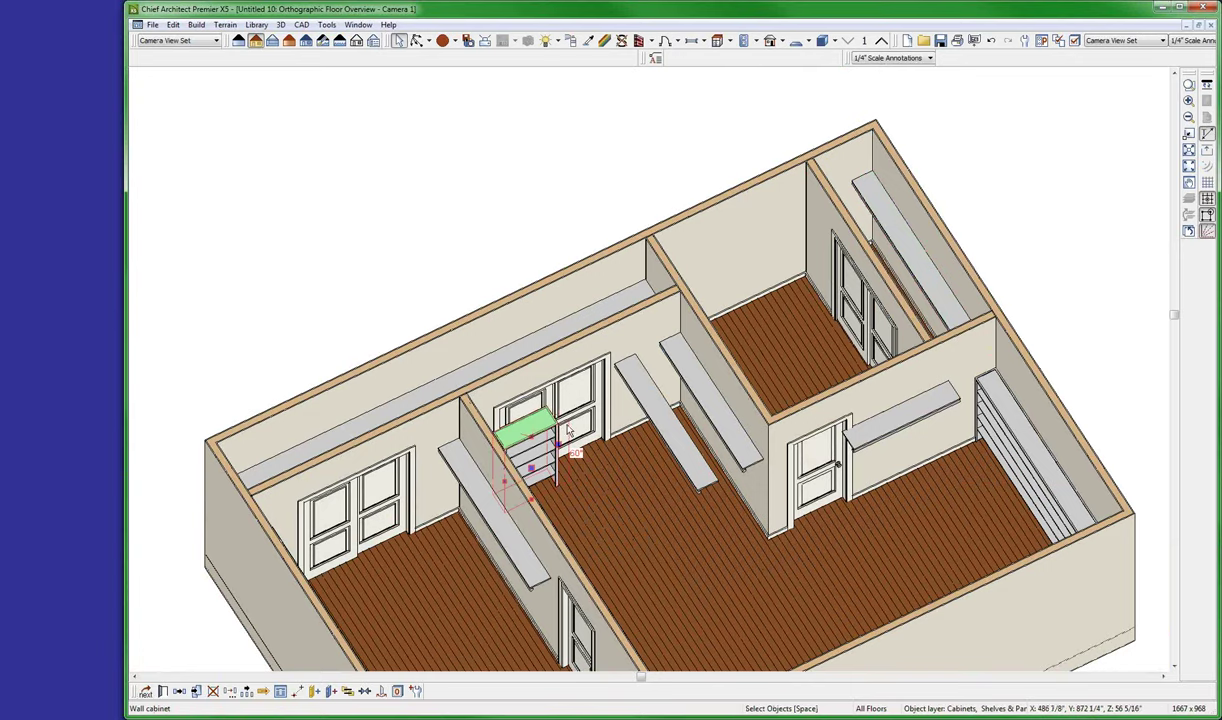
key("ctrl+c")
key("ctrl+v")
left_click(788, 242)
scroll(760, 280, "up", 3)
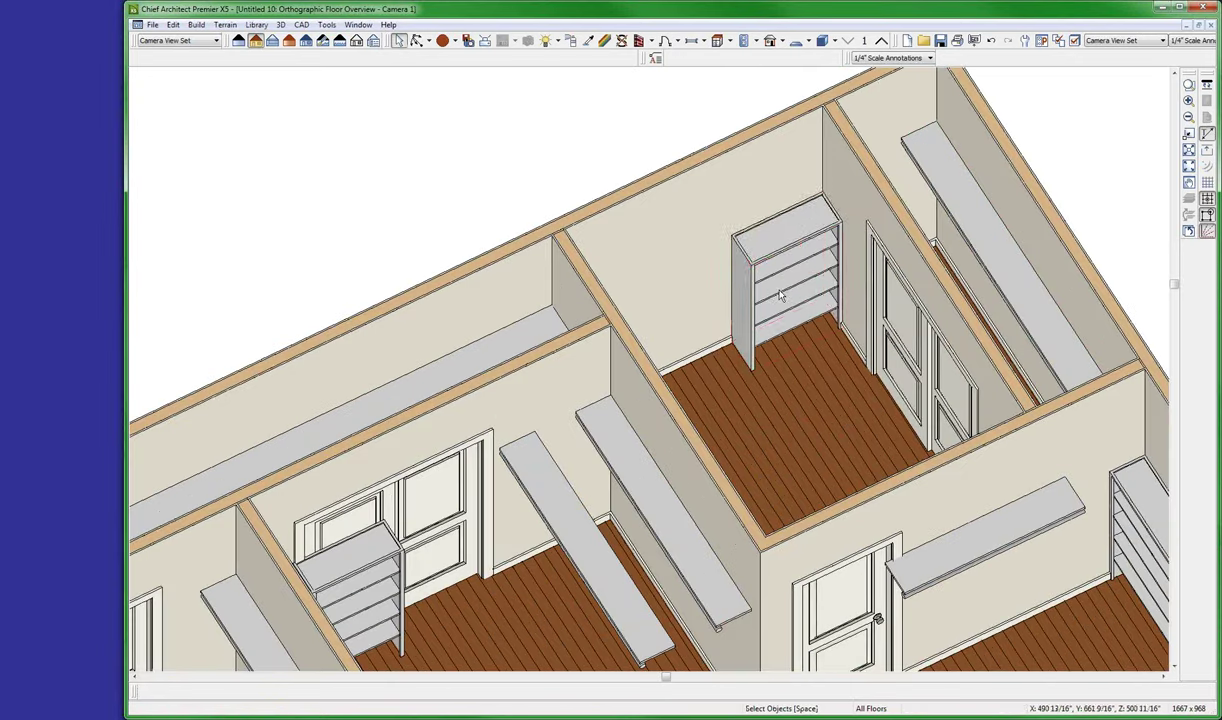
left_click(748, 307)
key("Escape")
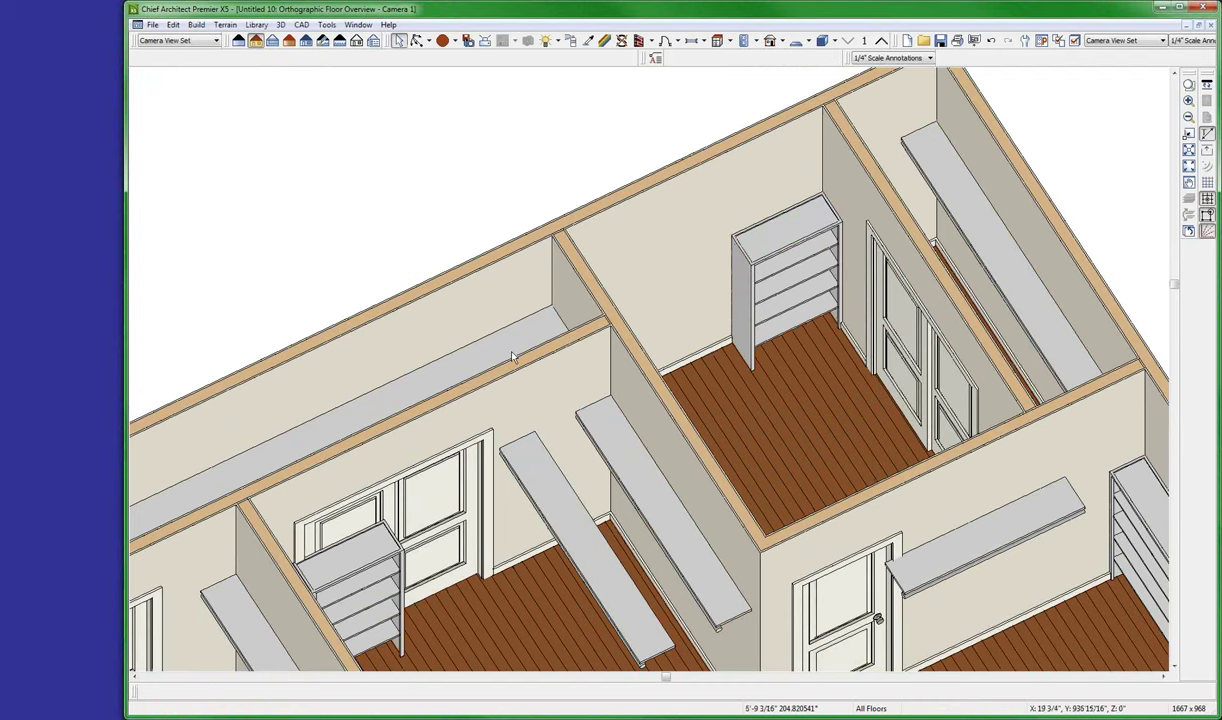
left_click(733, 237)
mouse_move(706, 243)
left_mouse_down()
mouse_move(490, 380)
mouse_move(612, 323)
left_mouse_up()
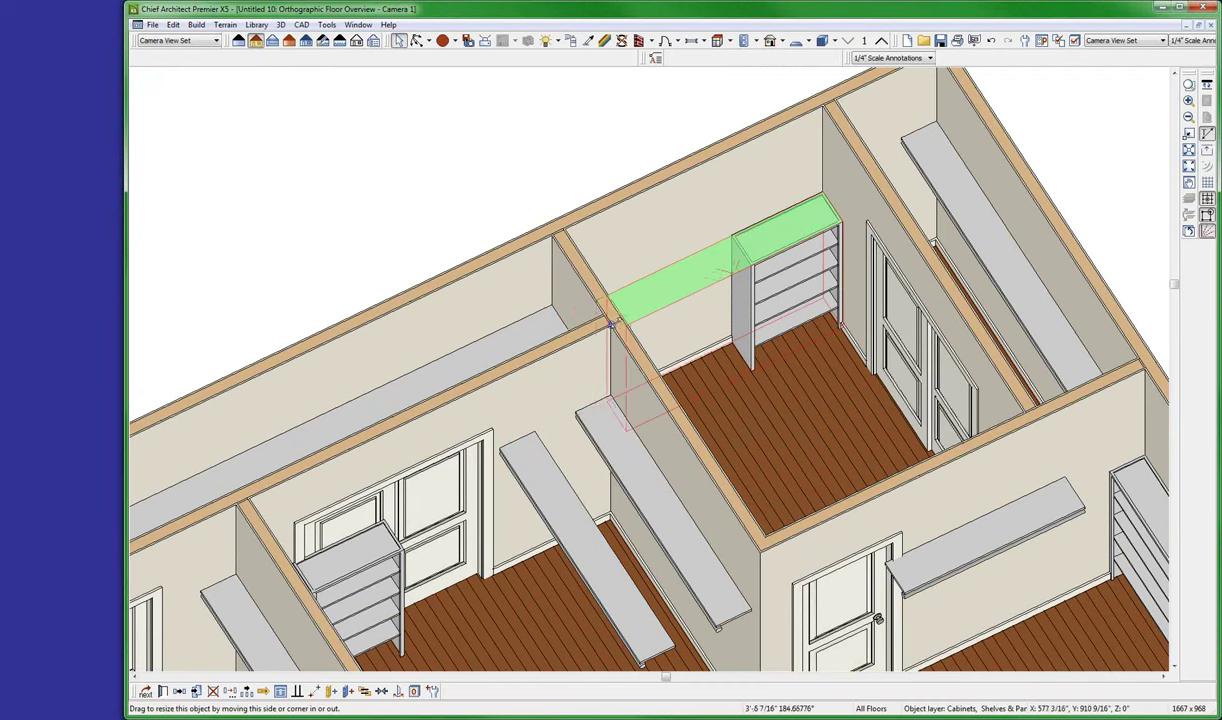
key("Down")
key("Down")
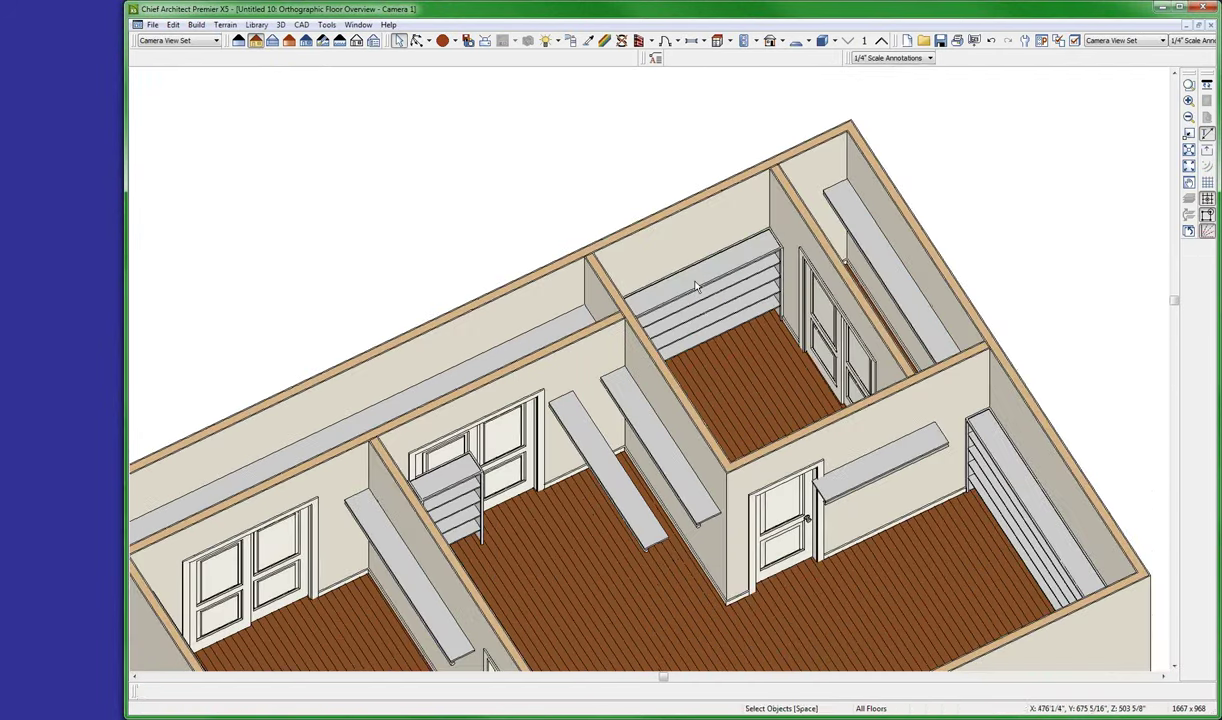